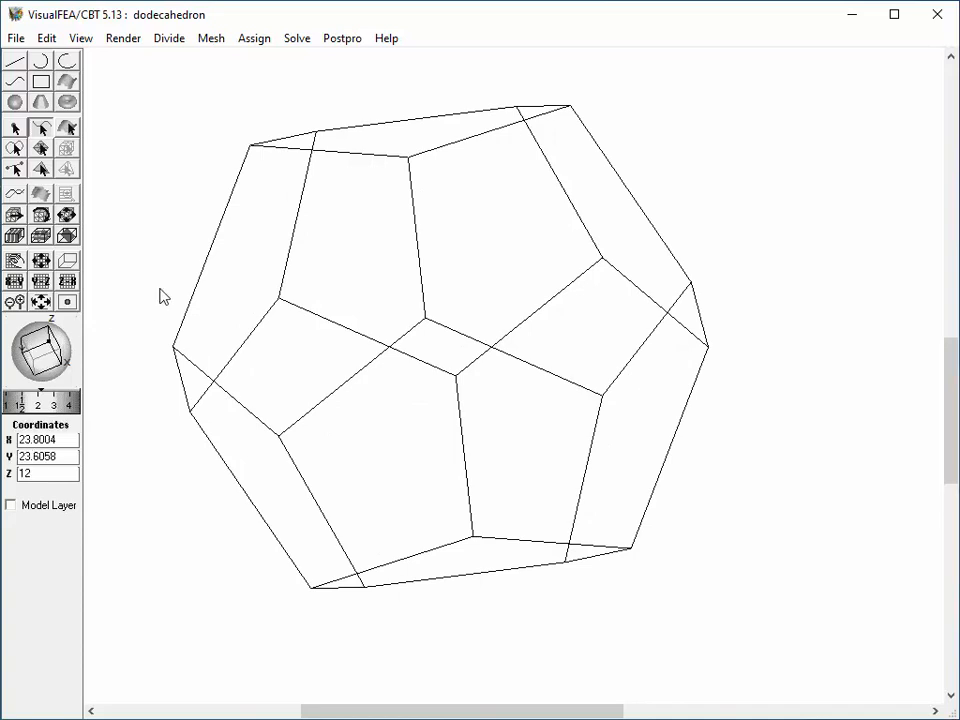
# Select all curves of the dodecahedron, divide each into 8 segments, and clear the selection.
pyautogui.moveTo(124, 70); pyautogui.dragTo(765, 645)
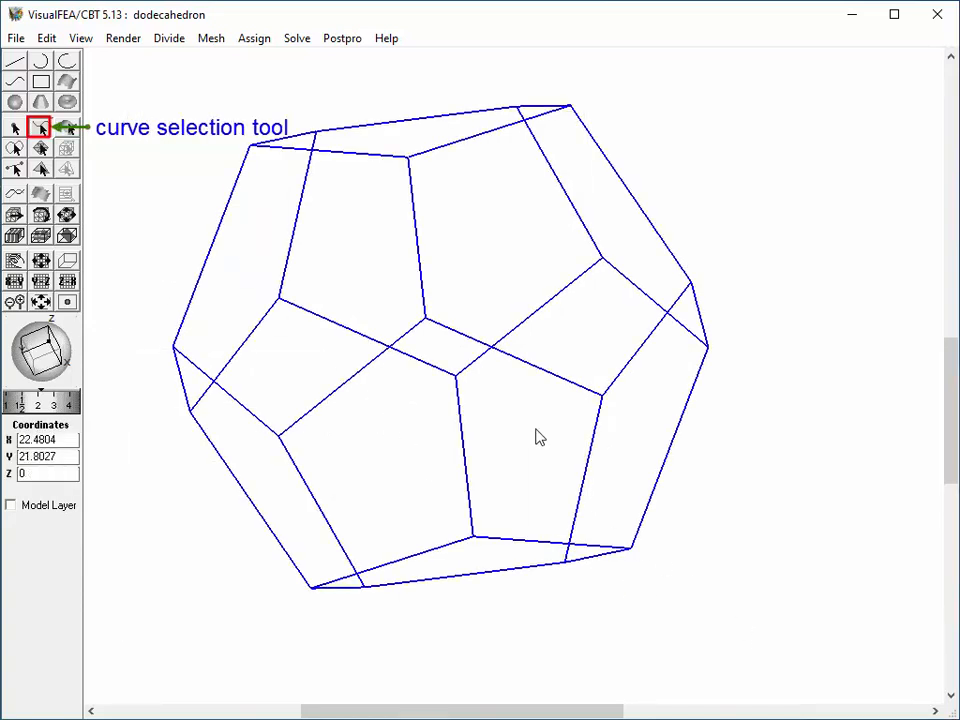
pyautogui.click(169, 38)
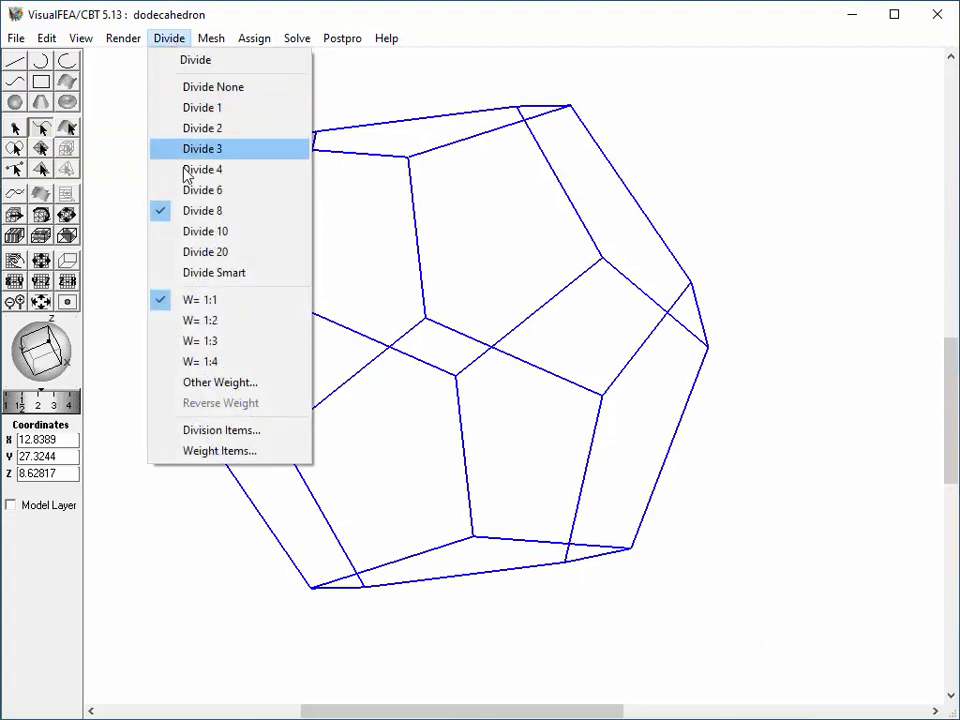
pyautogui.click(205, 211)
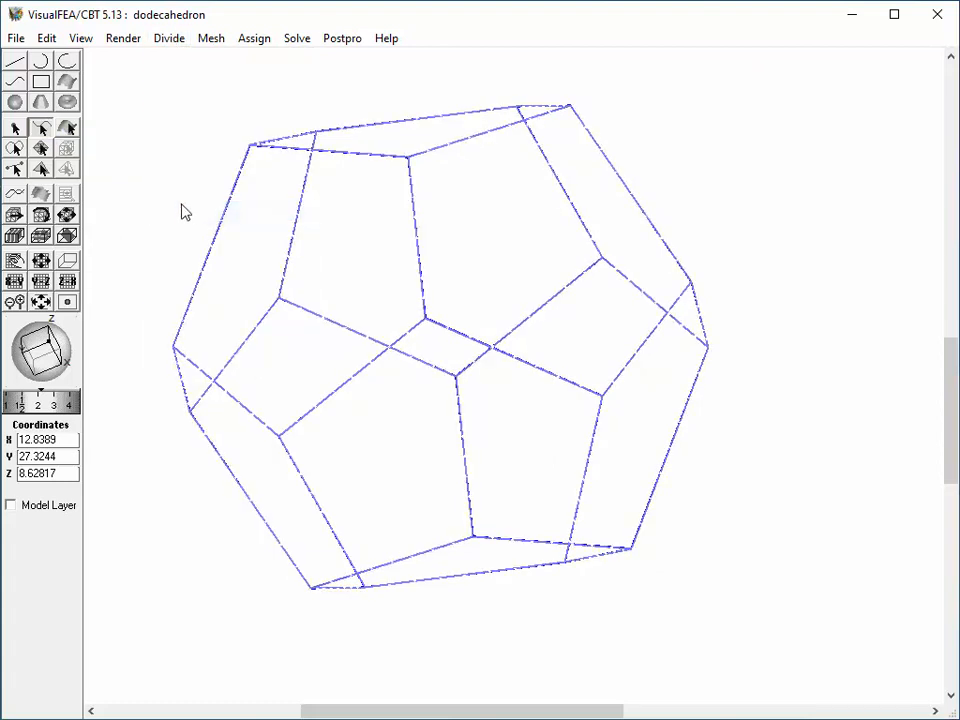
pyautogui.click(181, 204)
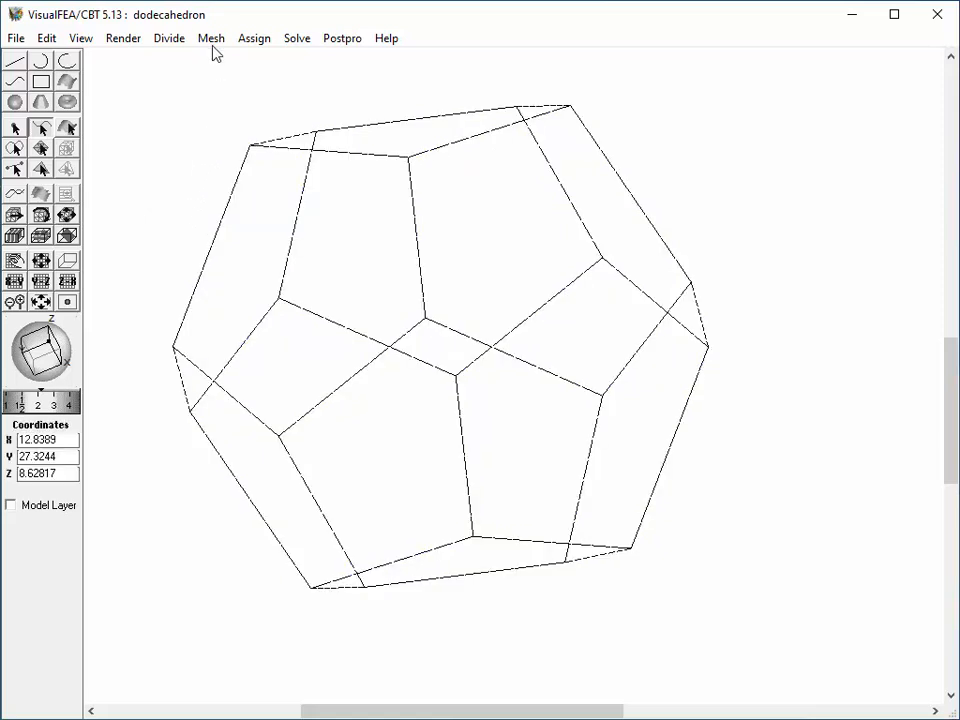
# Generate an automatic surface mesh on the dodecahedron's upper face using Tria 3 elements and the Advancing front (paving) algorithm.
pyautogui.click(212, 40)
pyautogui.click(213, 61)
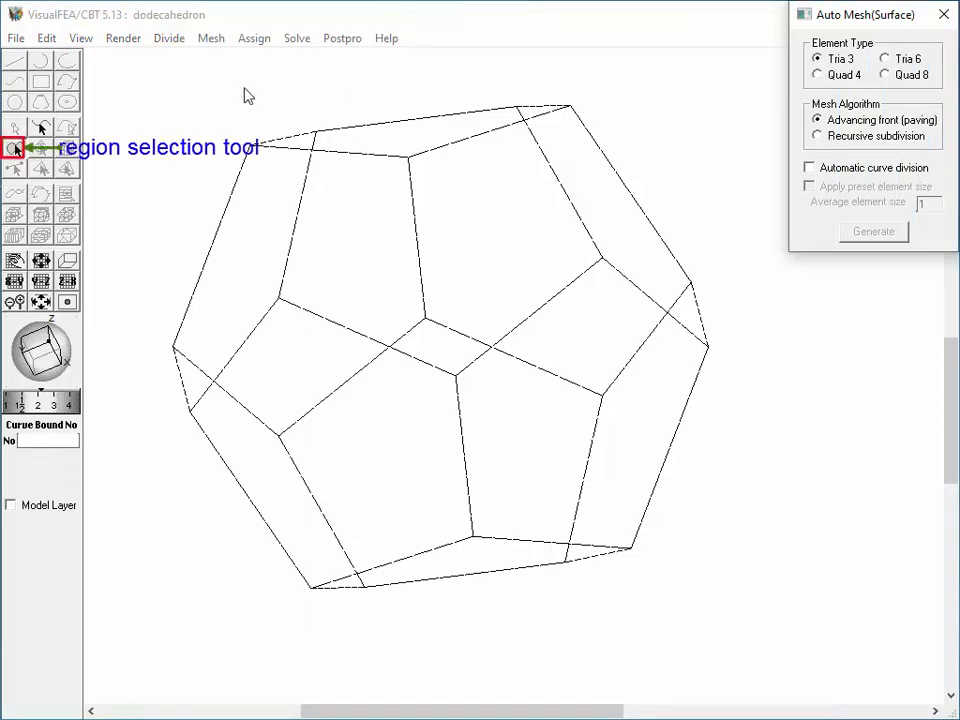
pyautogui.click(378, 148)
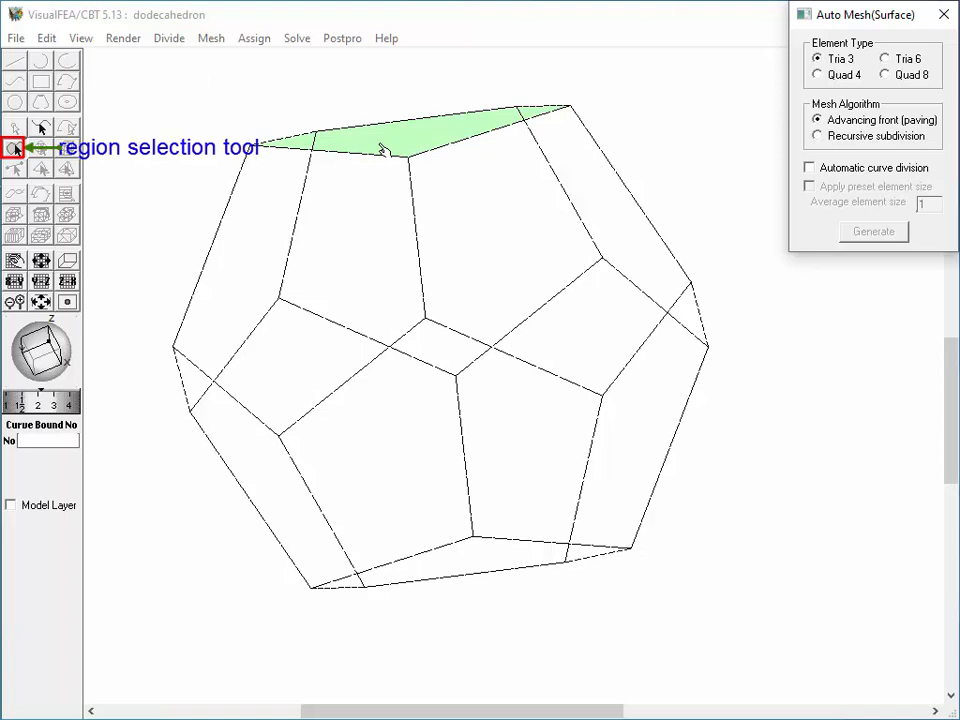
pyautogui.rightClick(380, 149)
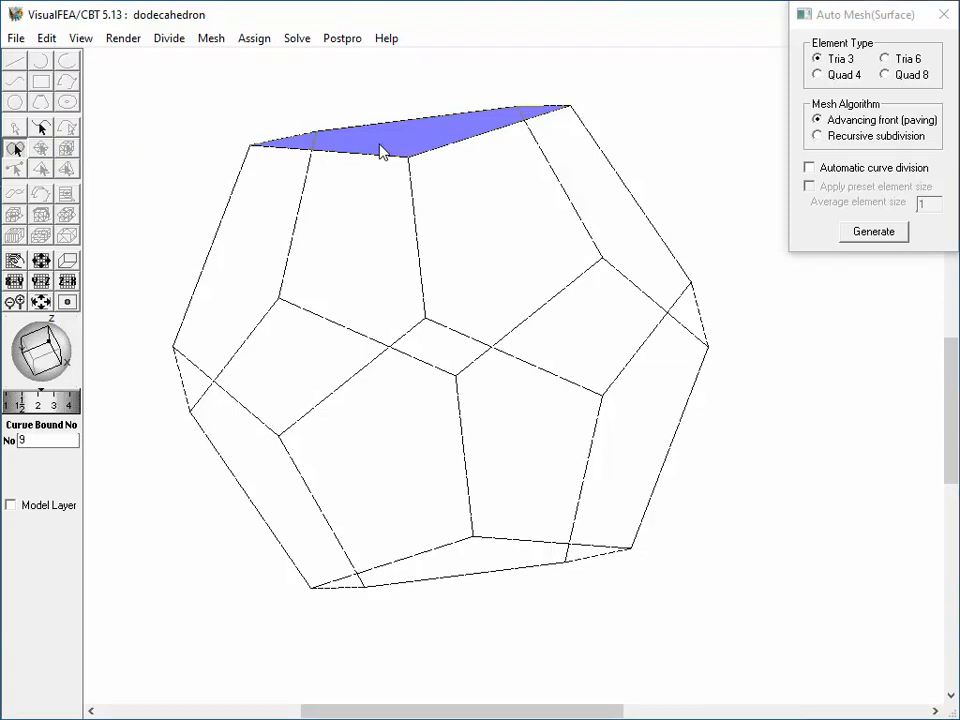
pyautogui.click(874, 232)
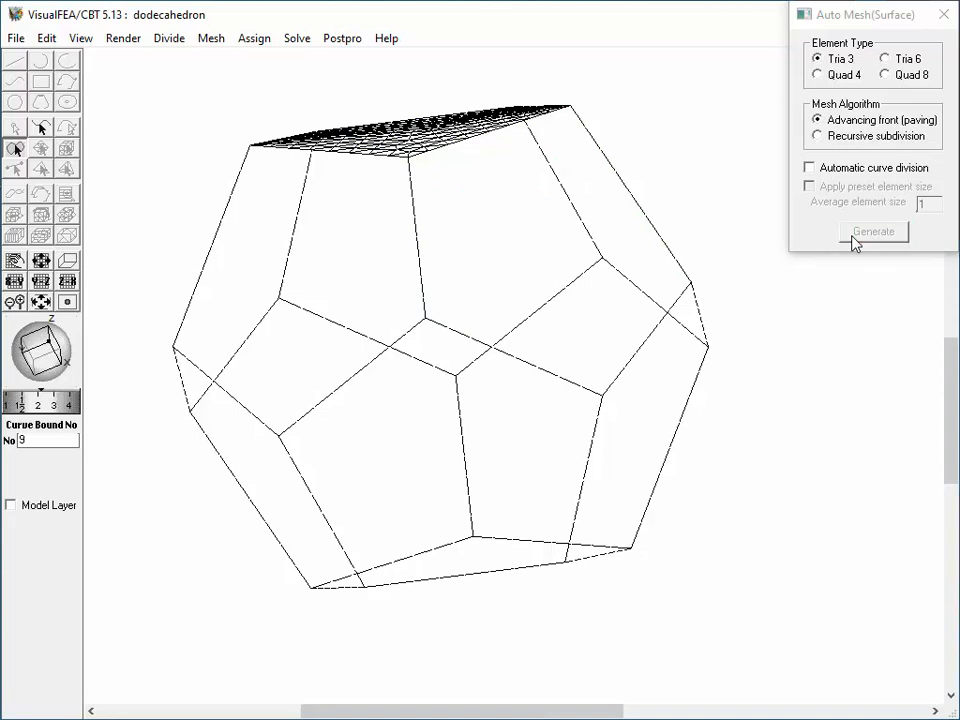
# Generate the same triangular surface mesh on the five other front-facing pentagonal faces of the dodecahedron.
pyautogui.click(570, 221)
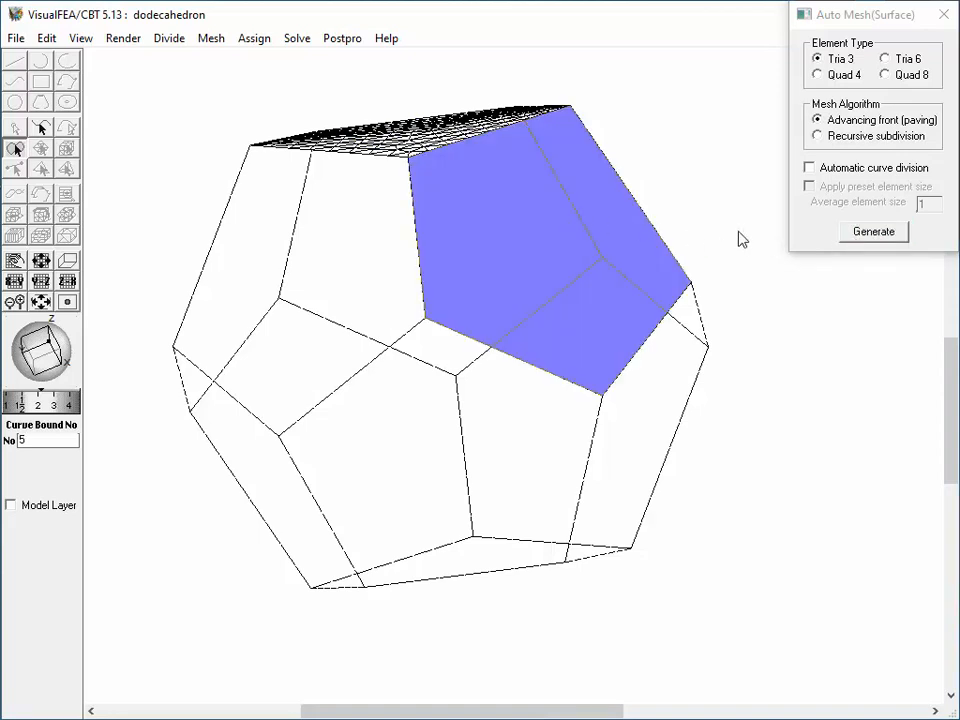
pyautogui.click(860, 238)
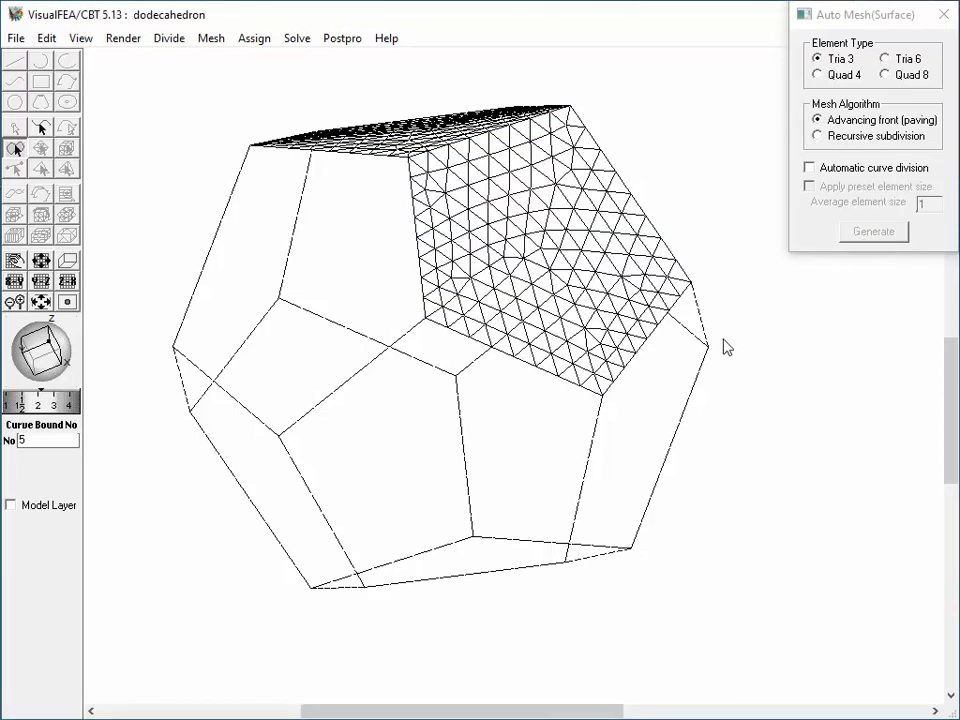
pyautogui.doubleClick(649, 420)
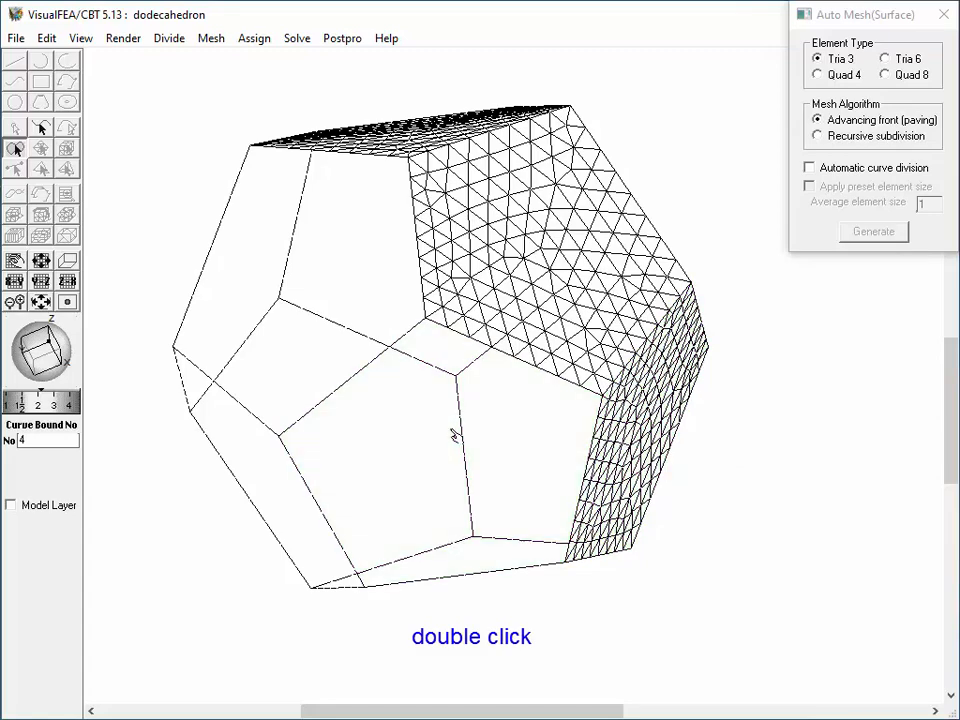
pyautogui.doubleClick(457, 432)
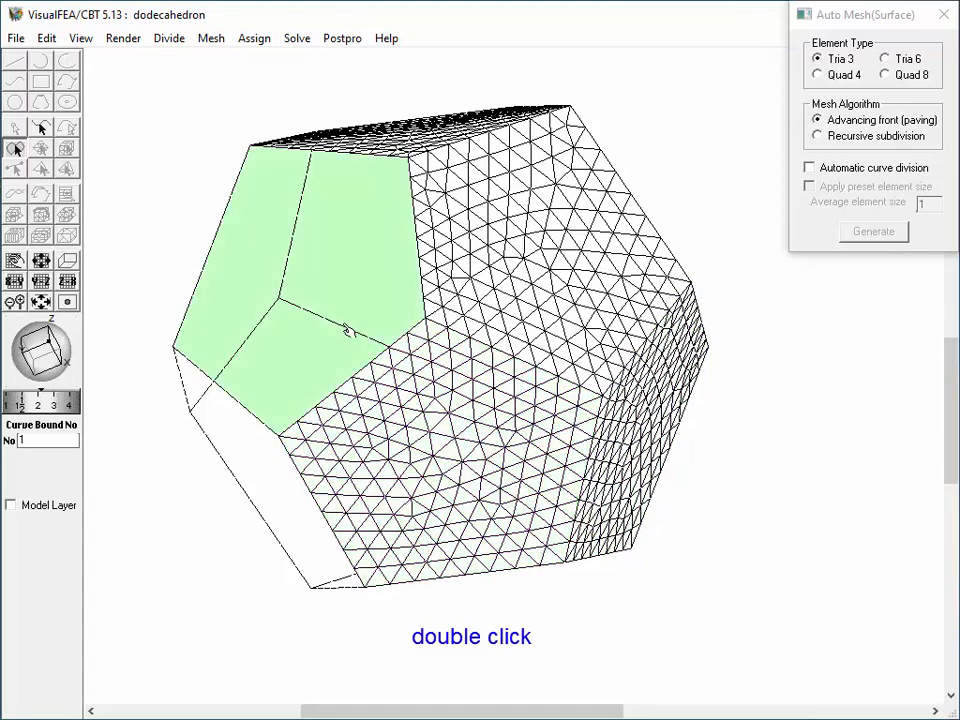
pyautogui.doubleClick(347, 321)
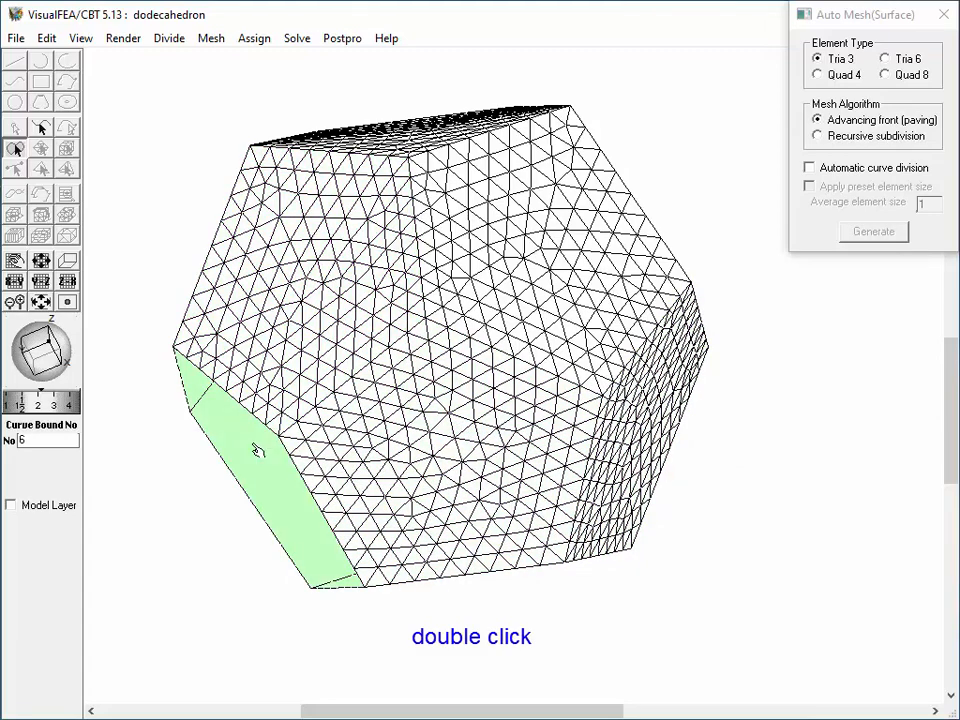
pyautogui.doubleClick(254, 449)
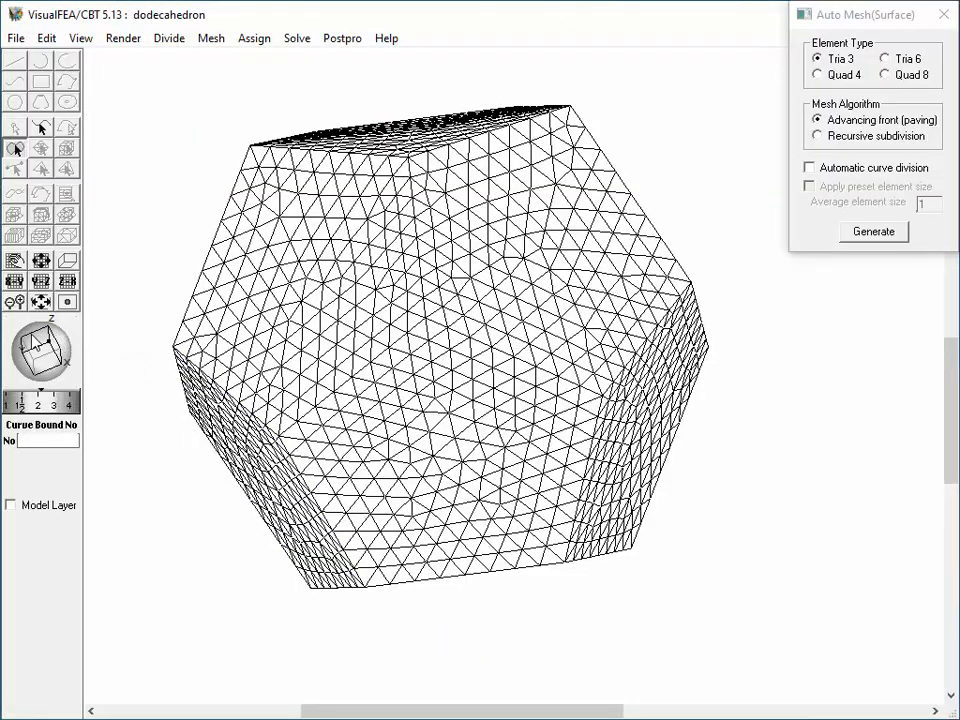
# Turn the dodecahedron to its unmeshed side and generate triangular surface meshes on three of the open faces.
pyautogui.moveTo(37, 343); pyautogui.dragTo(78, 369)
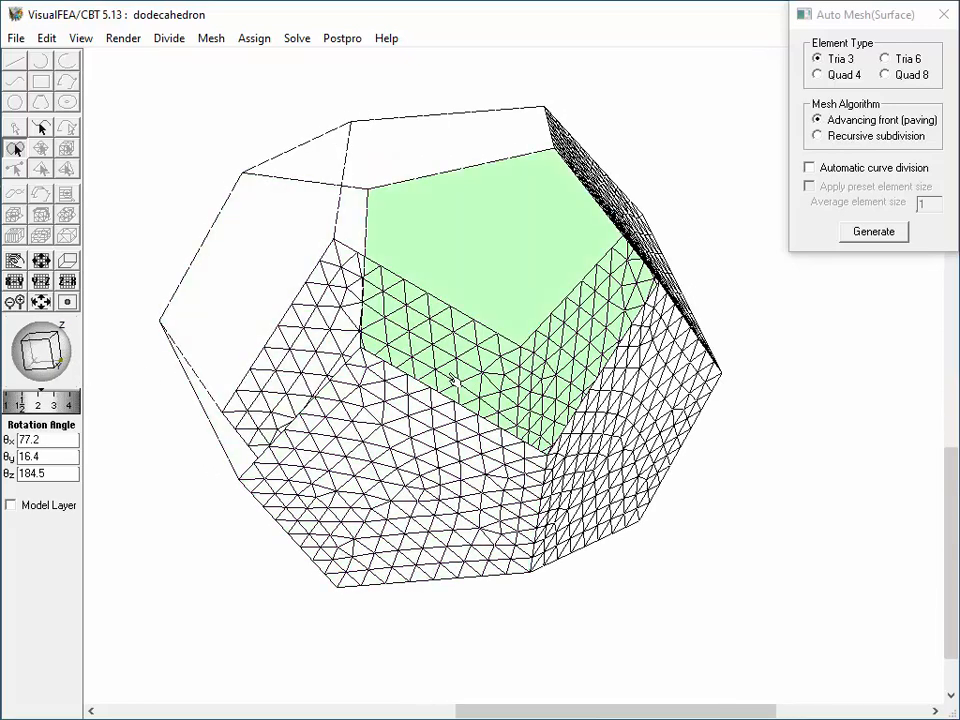
pyautogui.click(504, 332)
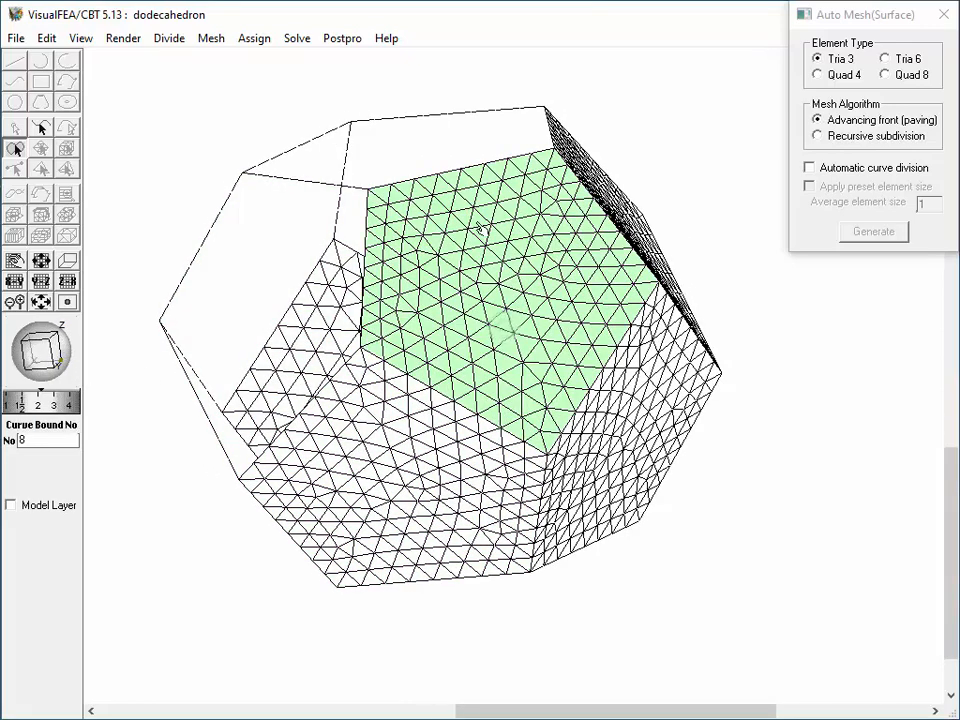
pyautogui.click(438, 146)
pyautogui.click(259, 274)
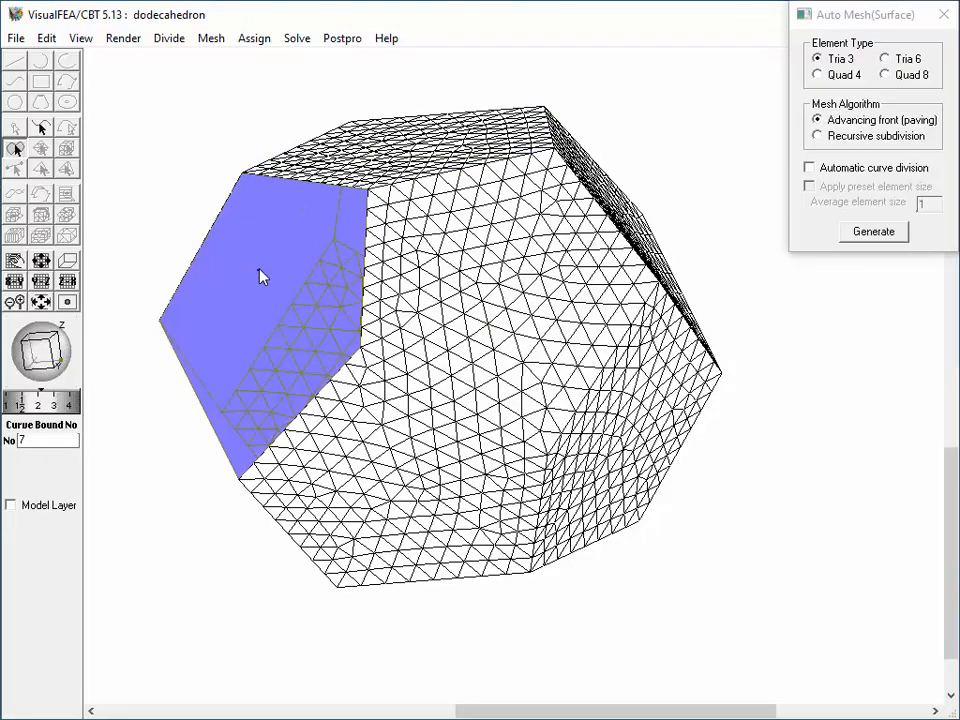
# Mesh the remaining open faces so the surface is closed, and finish automatic surface meshing.
pyautogui.moveTo(52, 355); pyautogui.dragTo(77, 358)
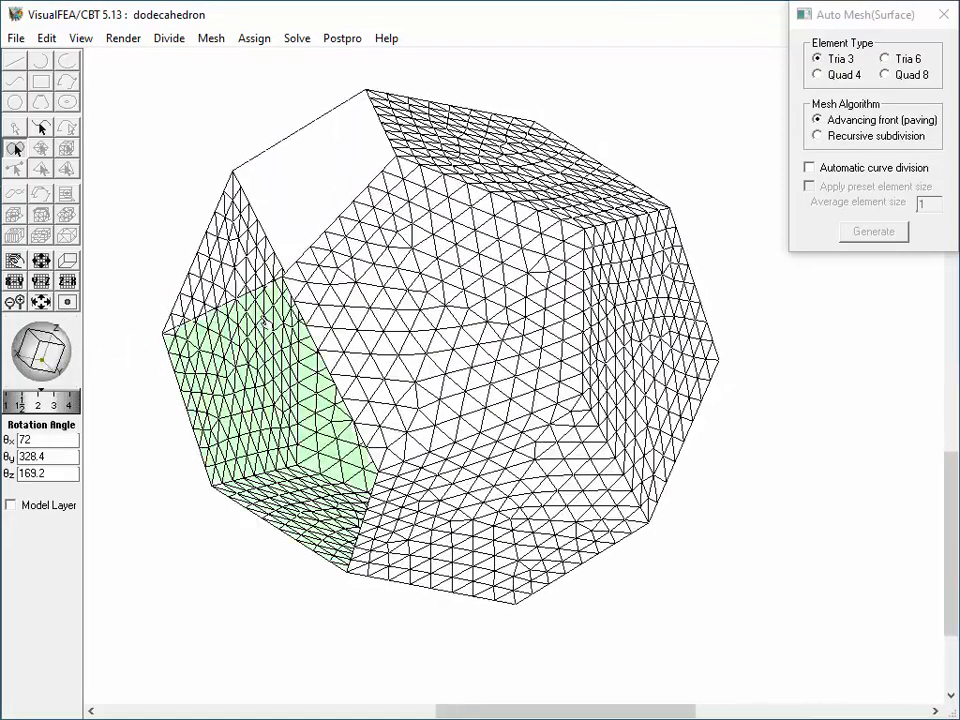
pyautogui.click(285, 242)
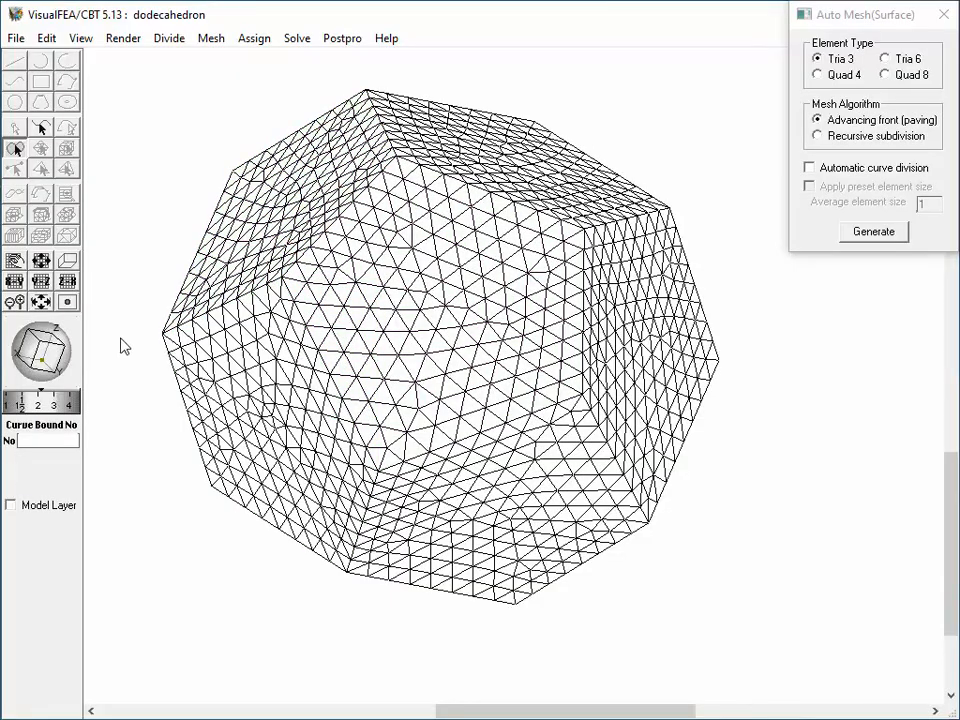
pyautogui.moveTo(48, 344); pyautogui.dragTo(42, 386)
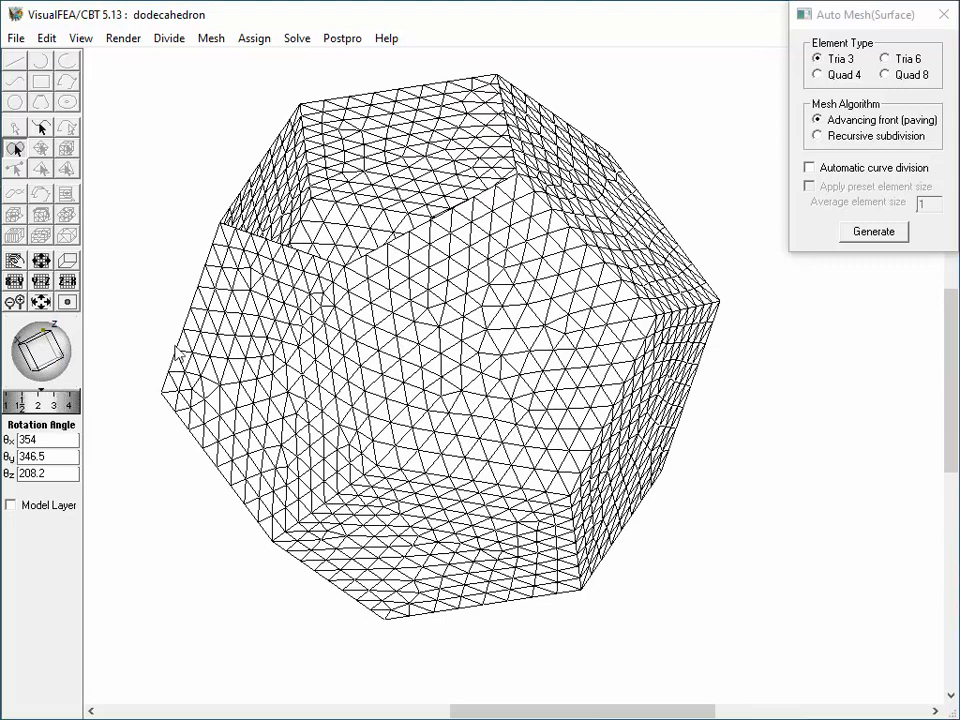
pyautogui.click(296, 220)
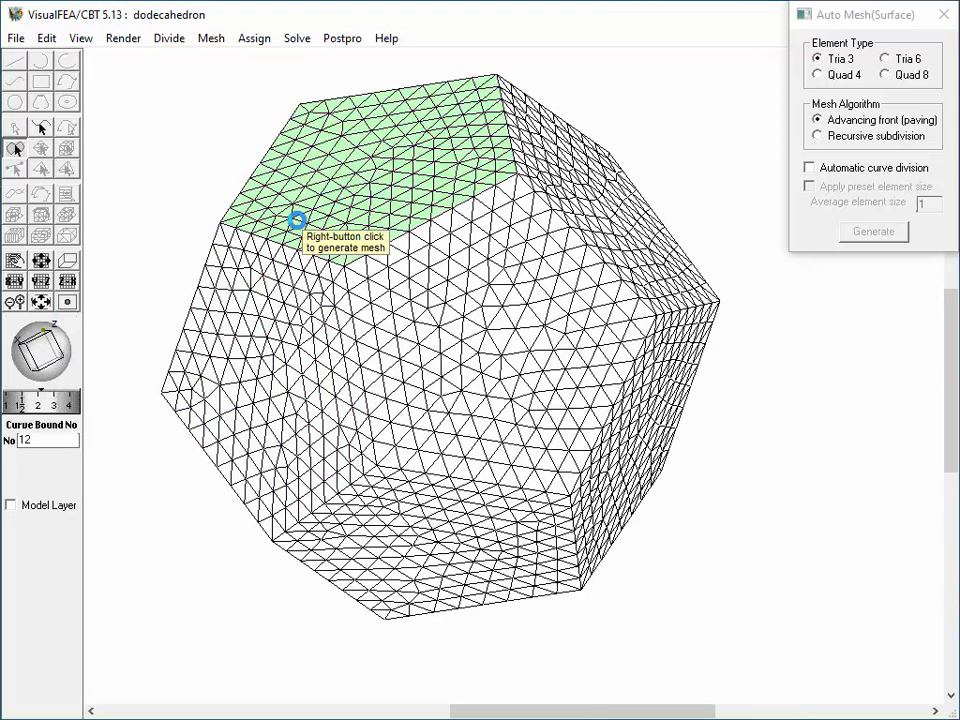
pyautogui.rightClick(305, 118)
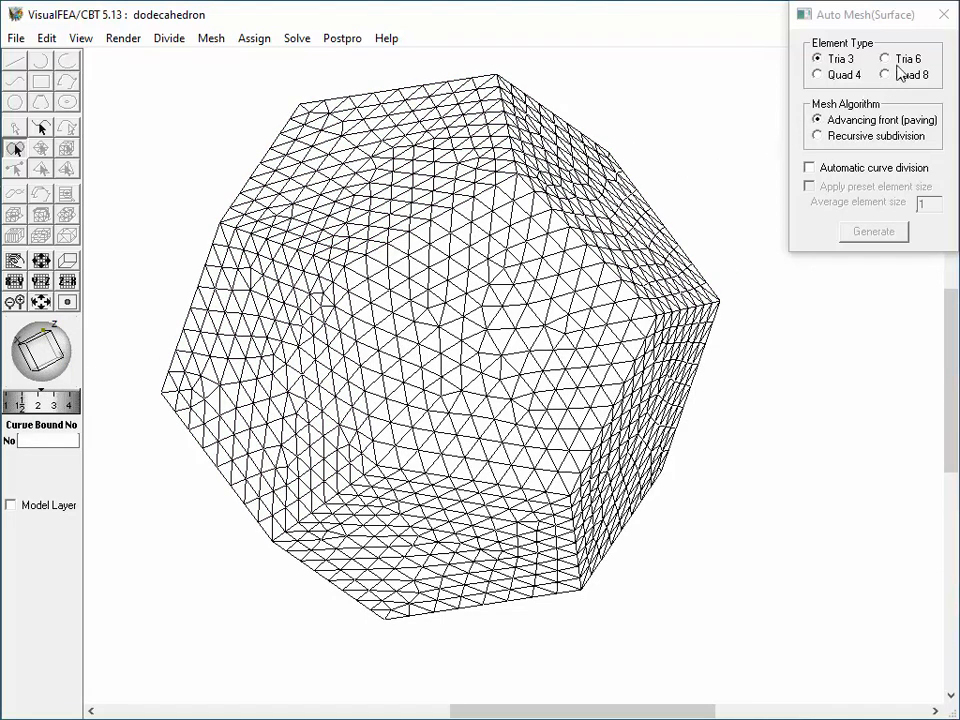
pyautogui.click(940, 16)
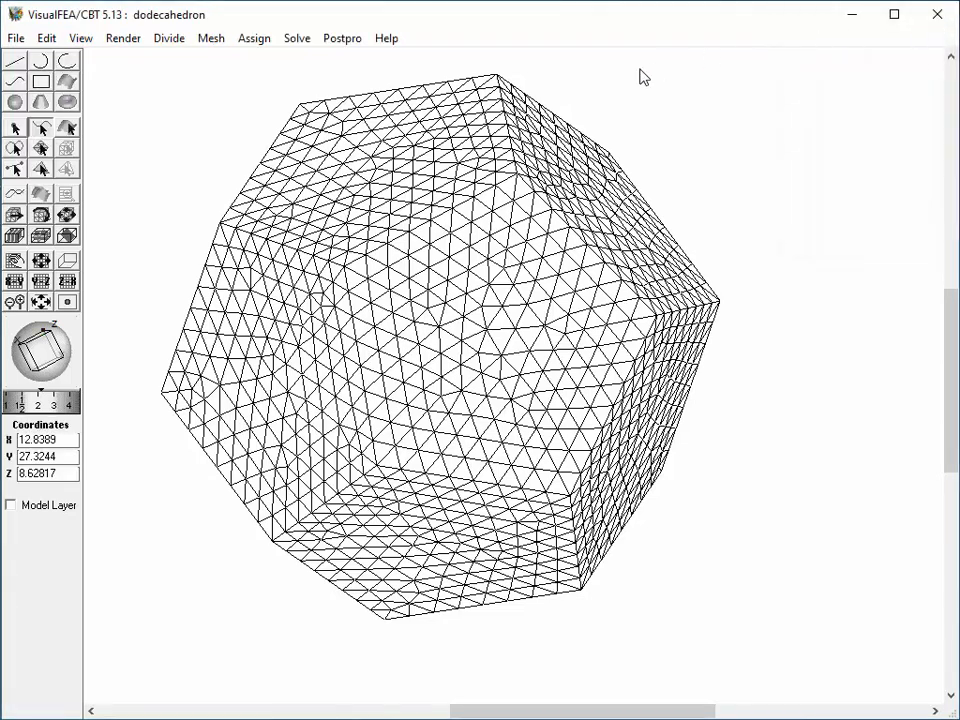
# Select all surface meshes of the dodecahedron and generate an automatic volume mesh inside them.
pyautogui.click(204, 39)
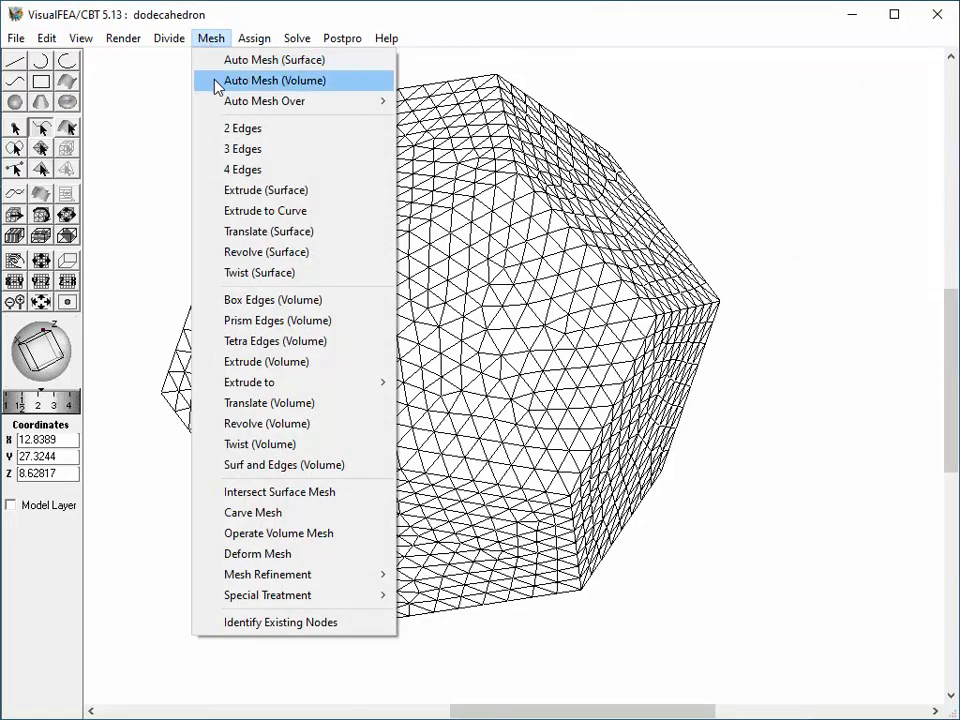
pyautogui.click(216, 81)
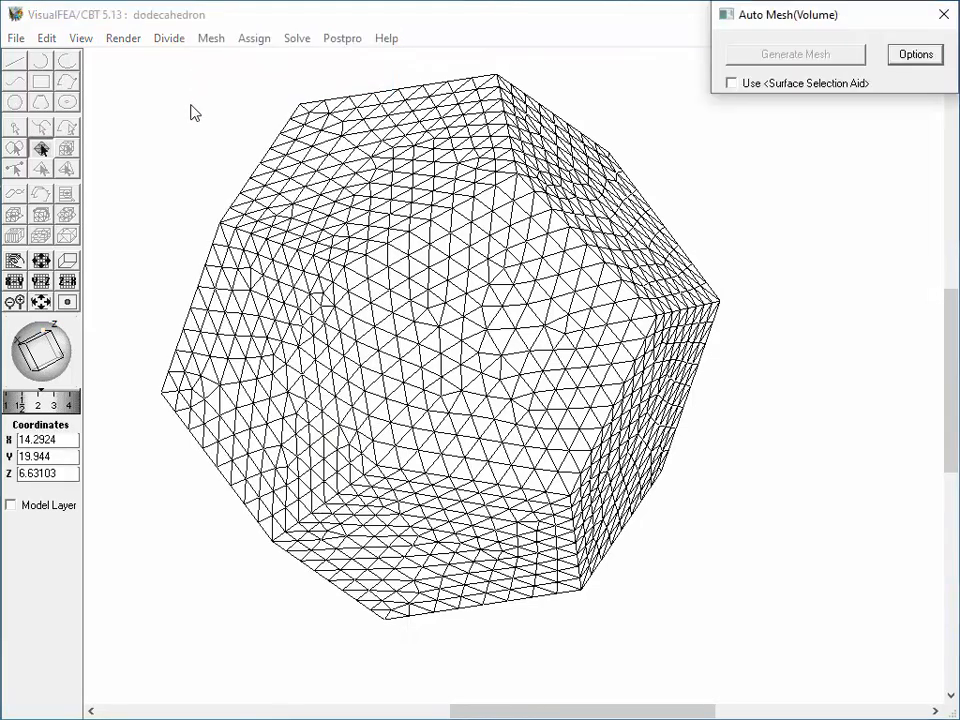
pyautogui.moveTo(135, 69); pyautogui.dragTo(768, 665)
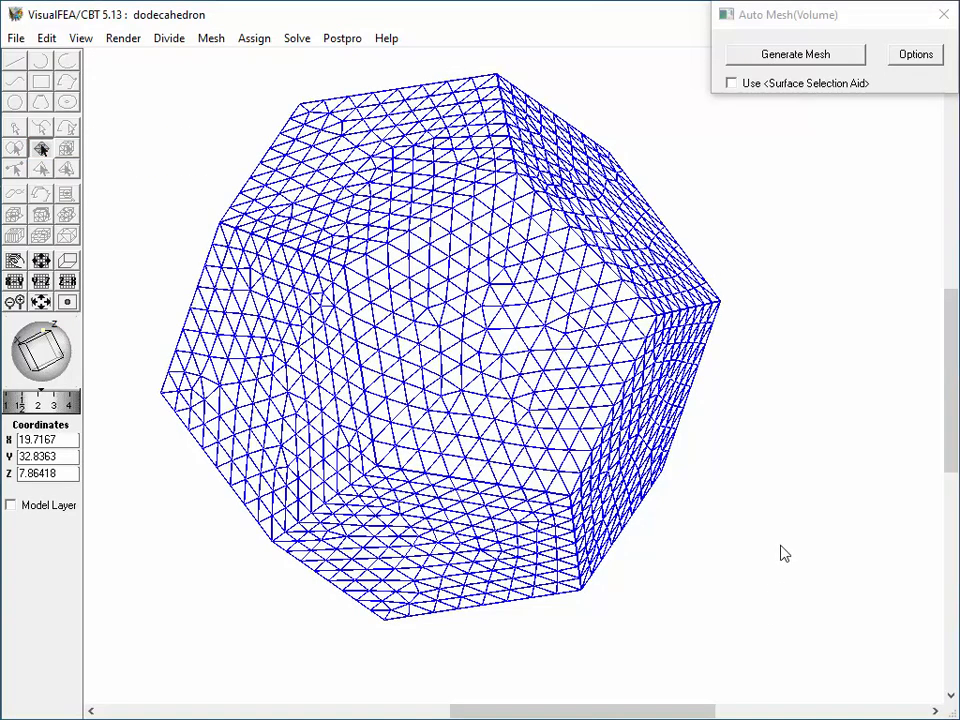
pyautogui.click(794, 55)
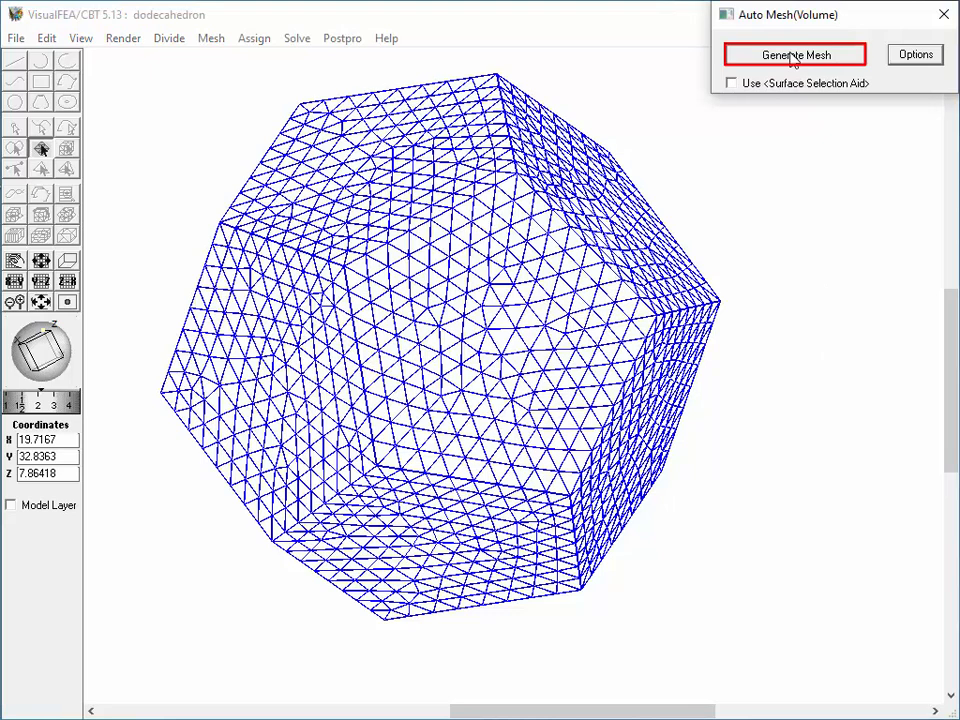
pyautogui.click(794, 56)
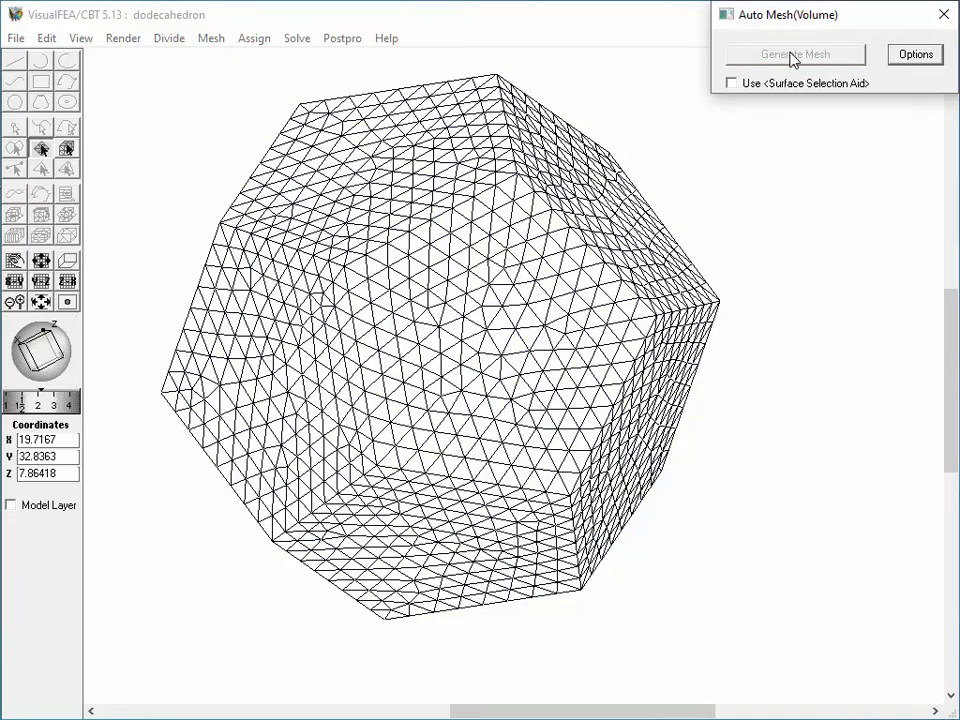
pyautogui.click(943, 14)
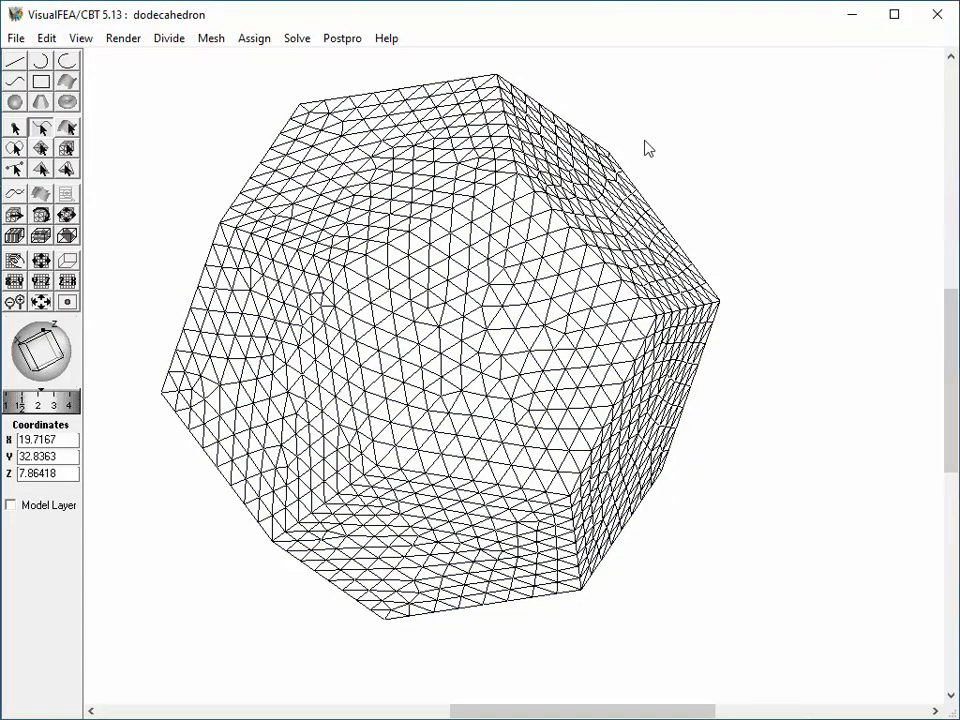
# Clip the volume mesh with a cutting plane and shift the plane upward to inspect the interior element sections.
pyautogui.click(66, 236)
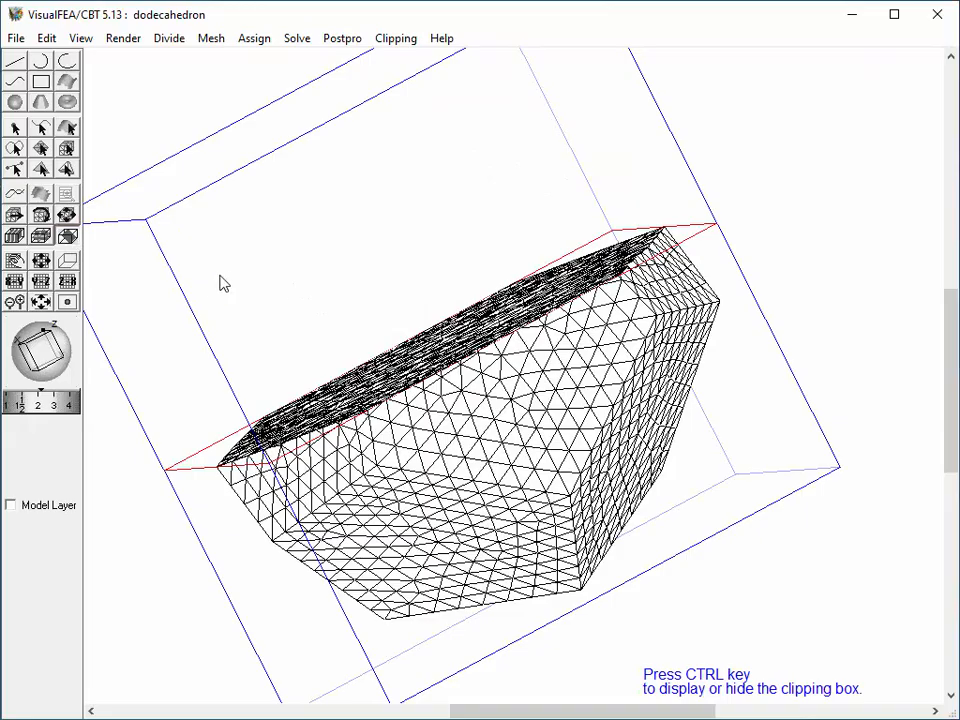
pyautogui.moveTo(40, 351); pyautogui.dragTo(57, 368)
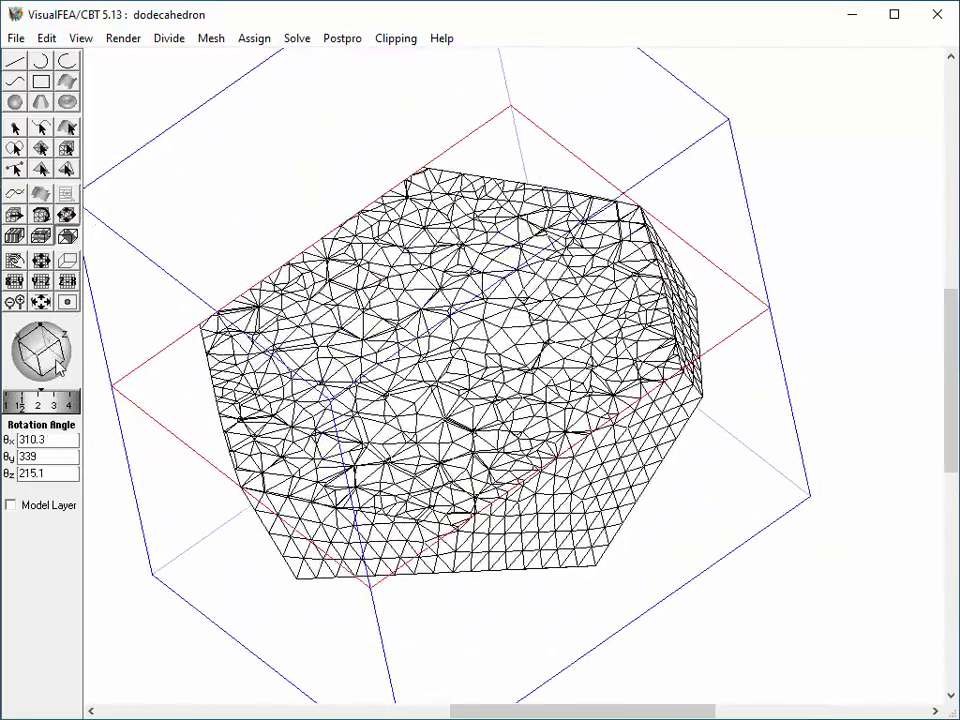
pyautogui.moveTo(410, 434); pyautogui.dragTo(415, 303)
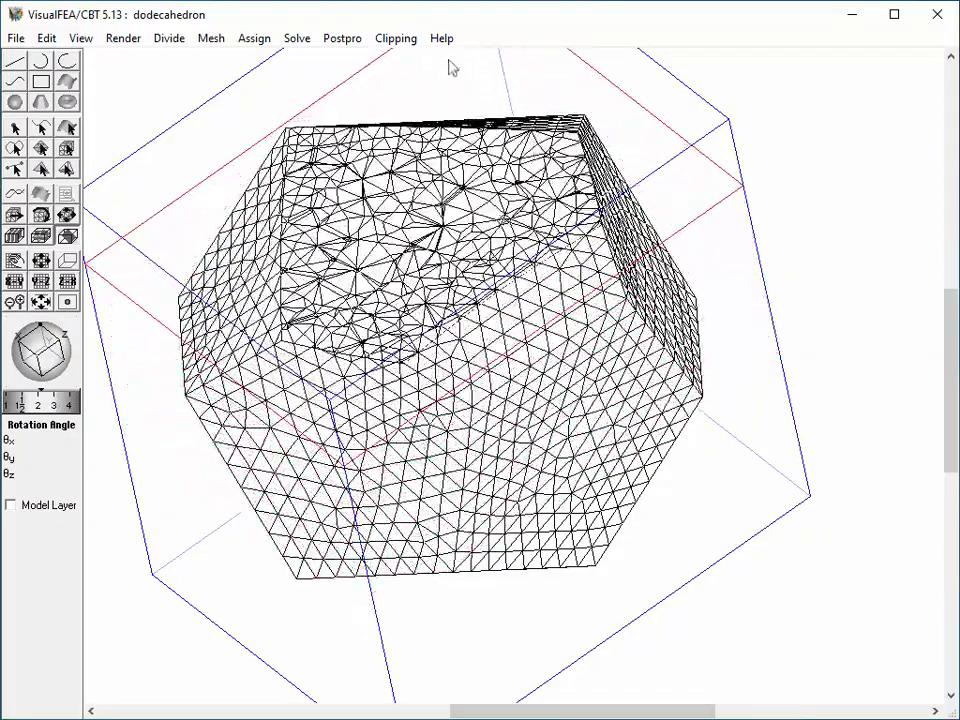
# Show the clipped elements as shaded element shapes and move the cutting plane back down through the middle of the mesh.
pyautogui.click(392, 38)
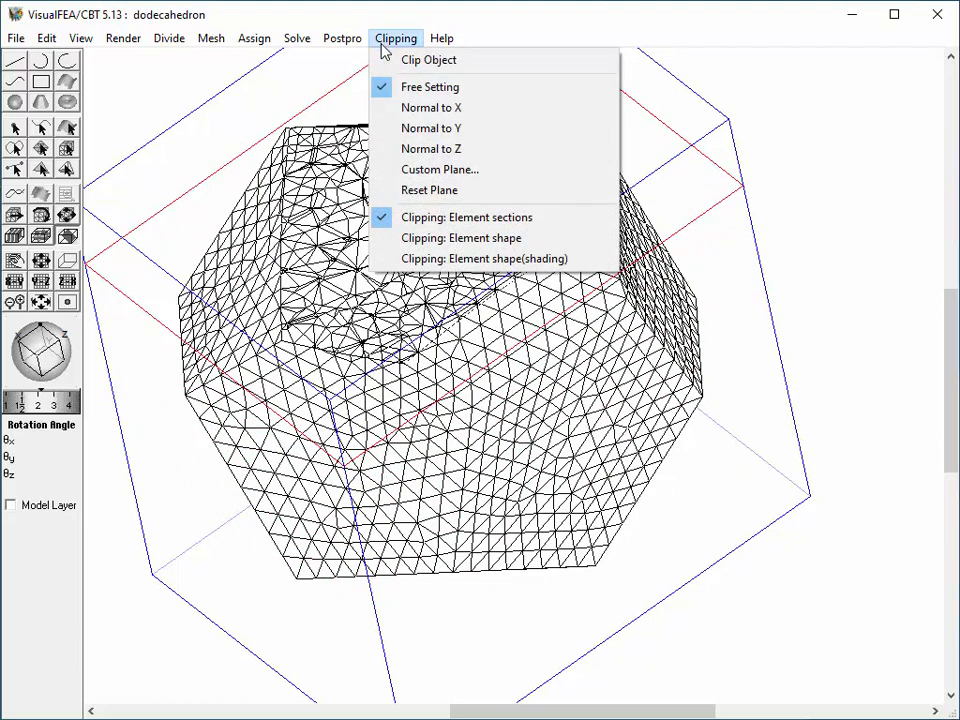
pyautogui.click(427, 260)
pyautogui.moveTo(428, 271)
pyautogui.mouseDown()
pyautogui.moveTo(445, 455)
pyautogui.moveTo(438, 396)
pyautogui.mouseUp()
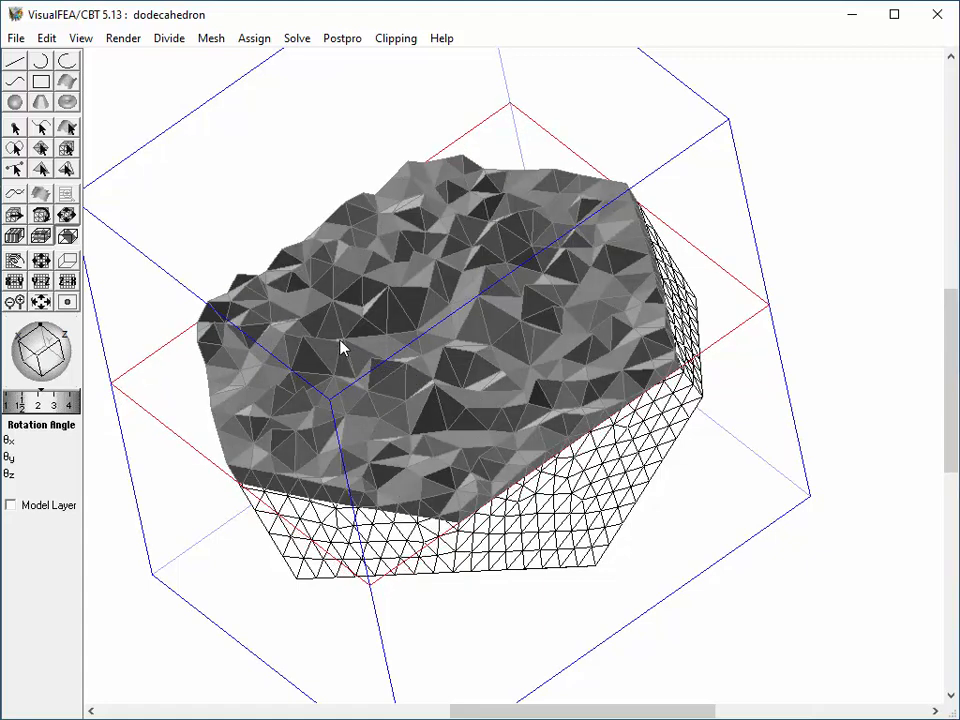
# Delete the volume mesh enclosed by the dodecahedron's surface meshes.
pyautogui.click(67, 149)
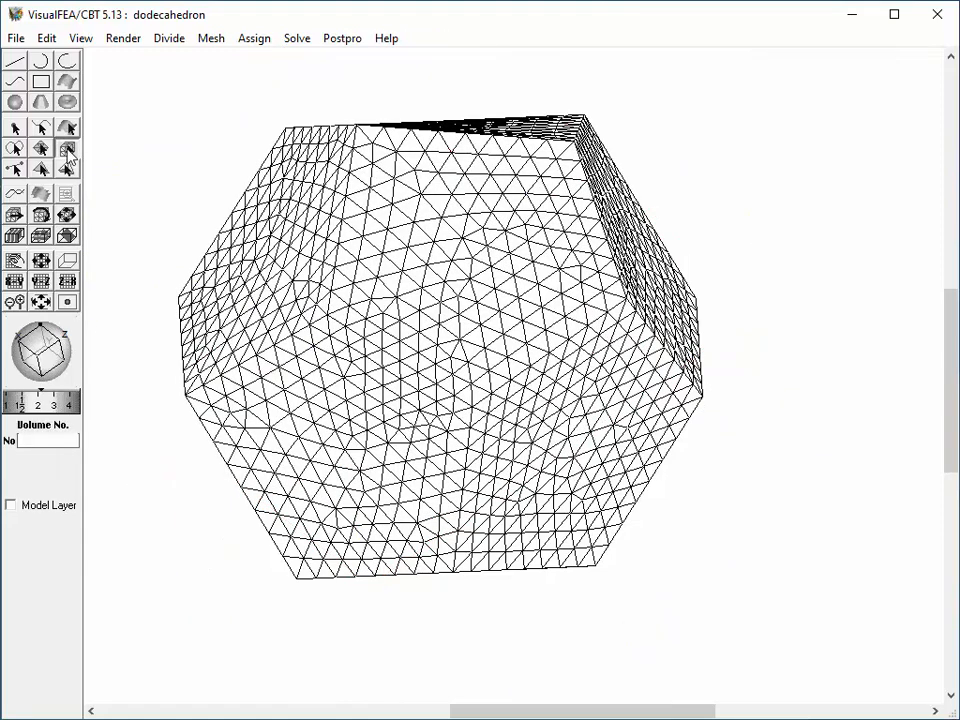
pyautogui.click(390, 305)
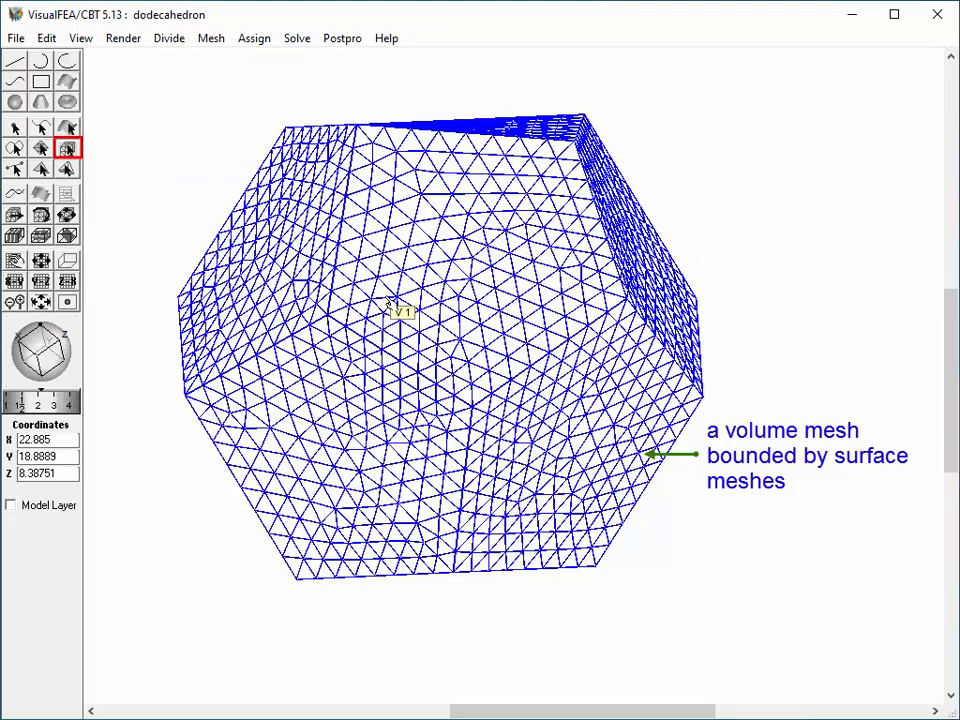
pyautogui.press('Delete')
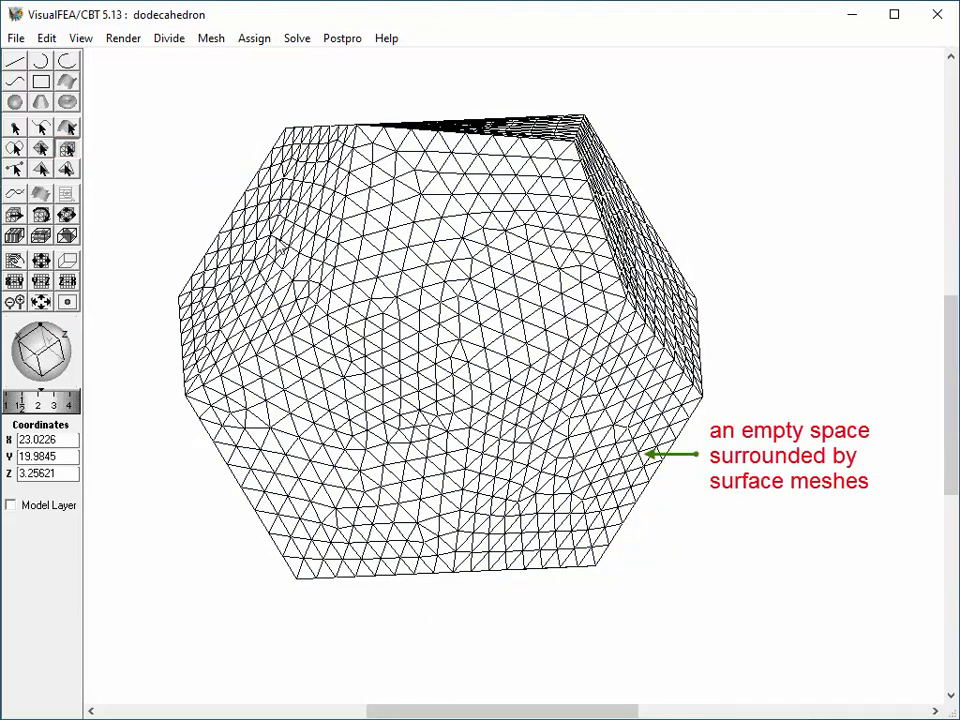
# Regenerate the automatic volume mesh inside all the dodecahedron's surface meshes with the variation of element size set to Large.
pyautogui.click(208, 40)
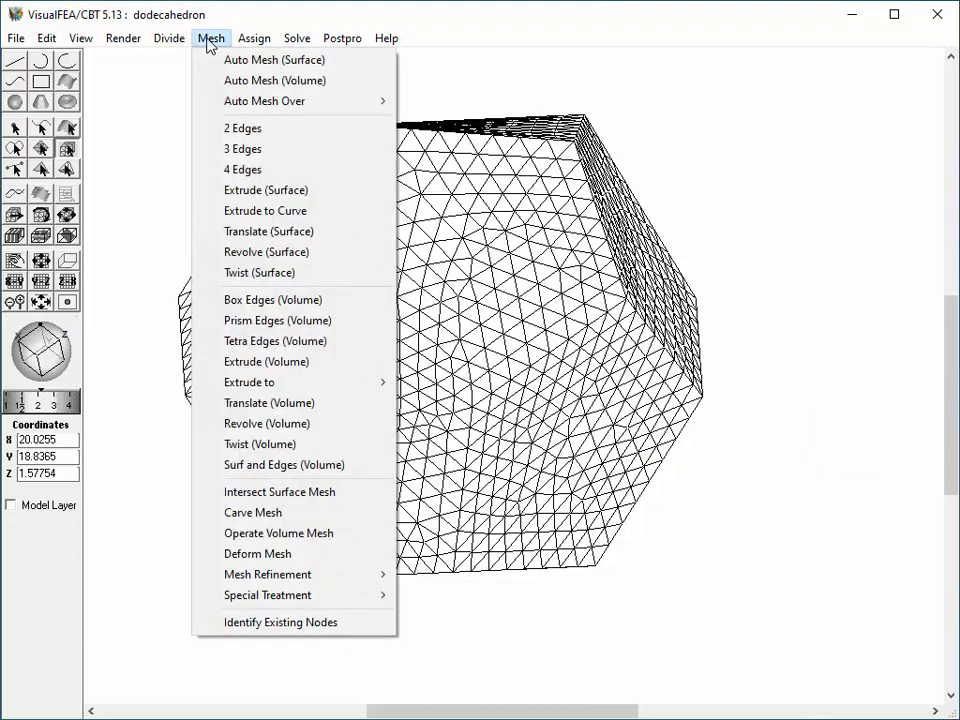
pyautogui.click(226, 81)
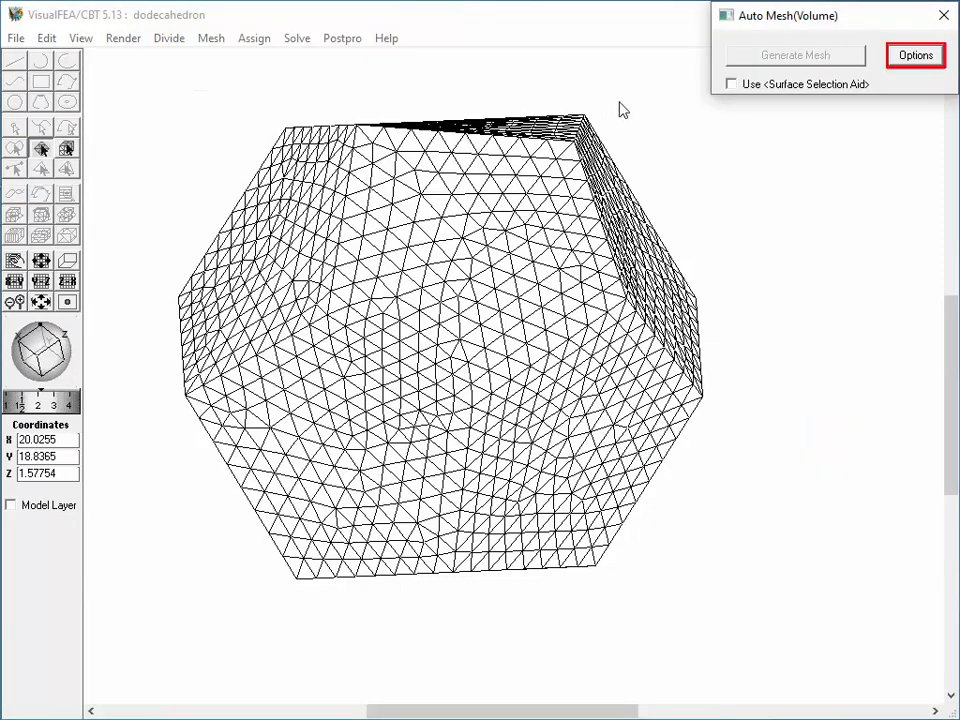
pyautogui.click(905, 57)
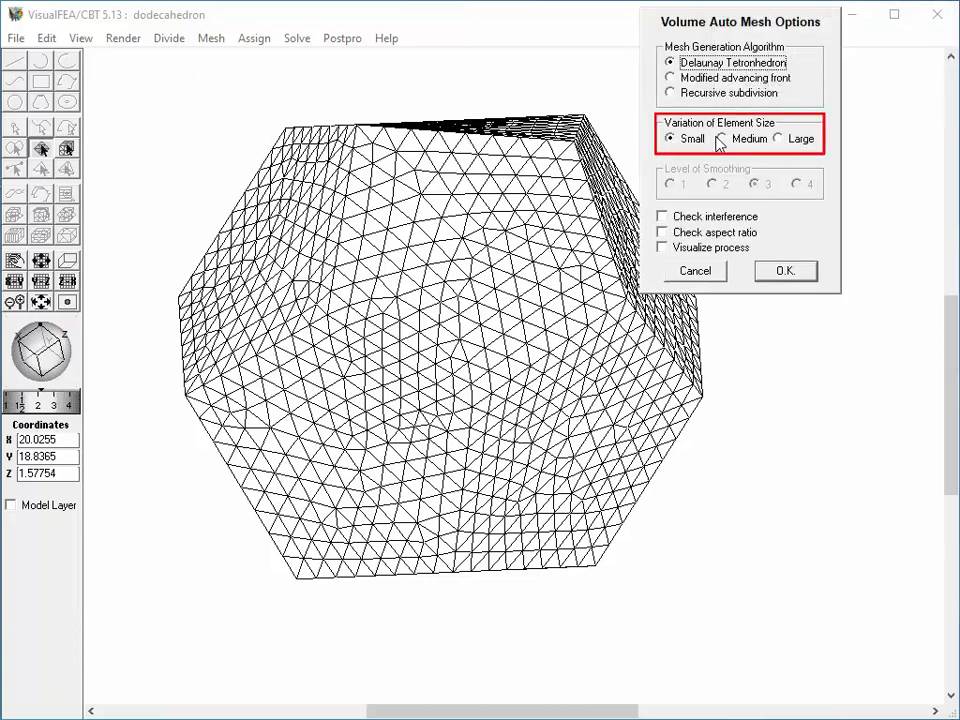
pyautogui.click(778, 139)
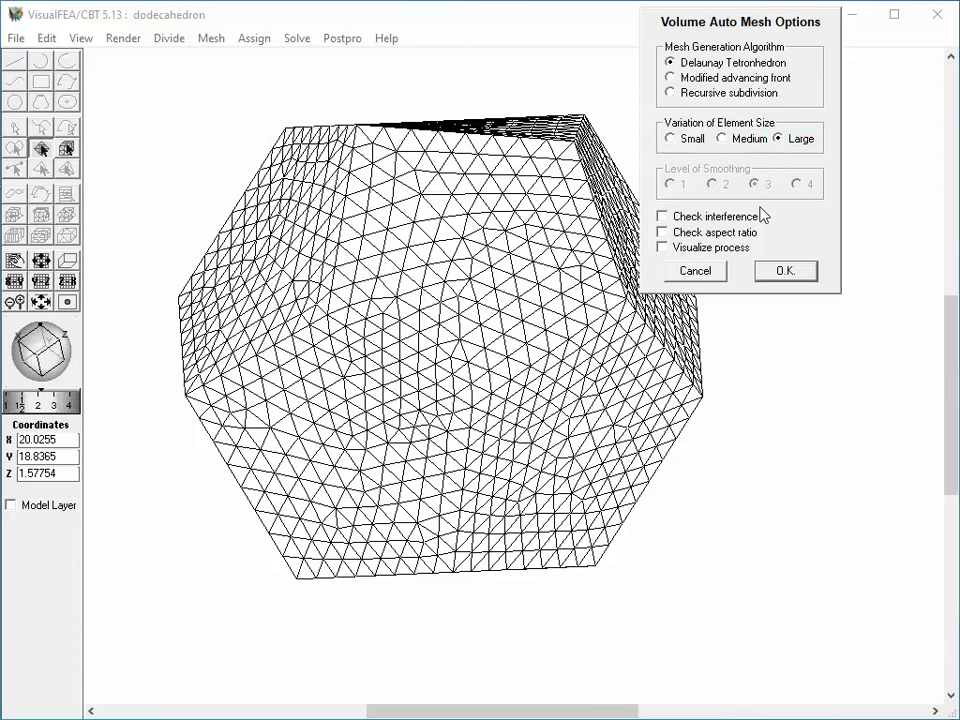
pyautogui.click(772, 276)
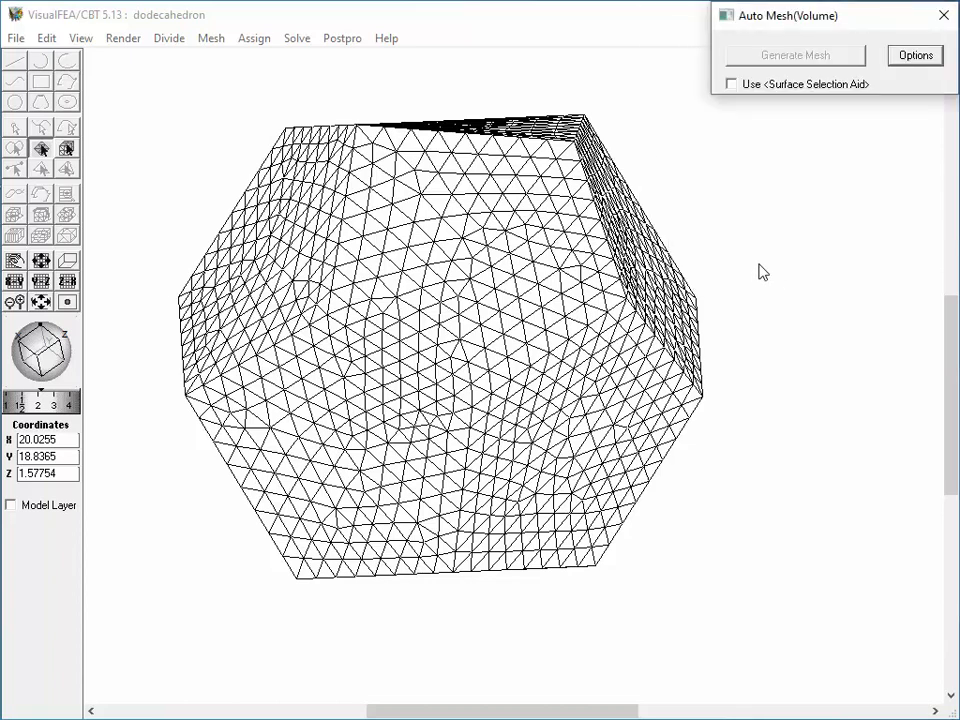
pyautogui.moveTo(110, 83); pyautogui.dragTo(754, 617)
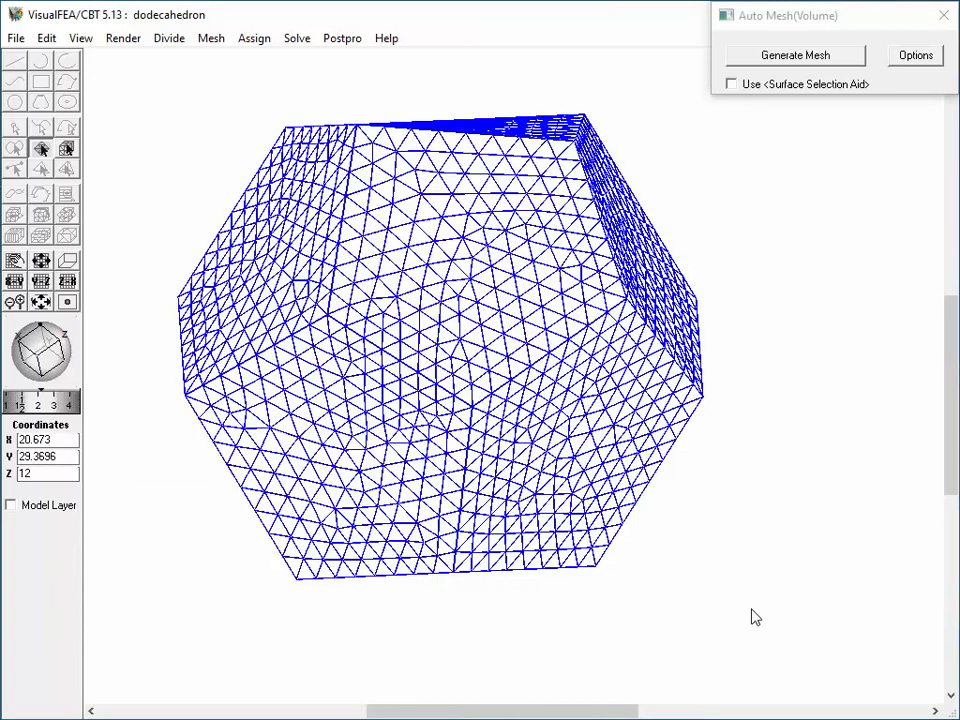
pyautogui.click(822, 62)
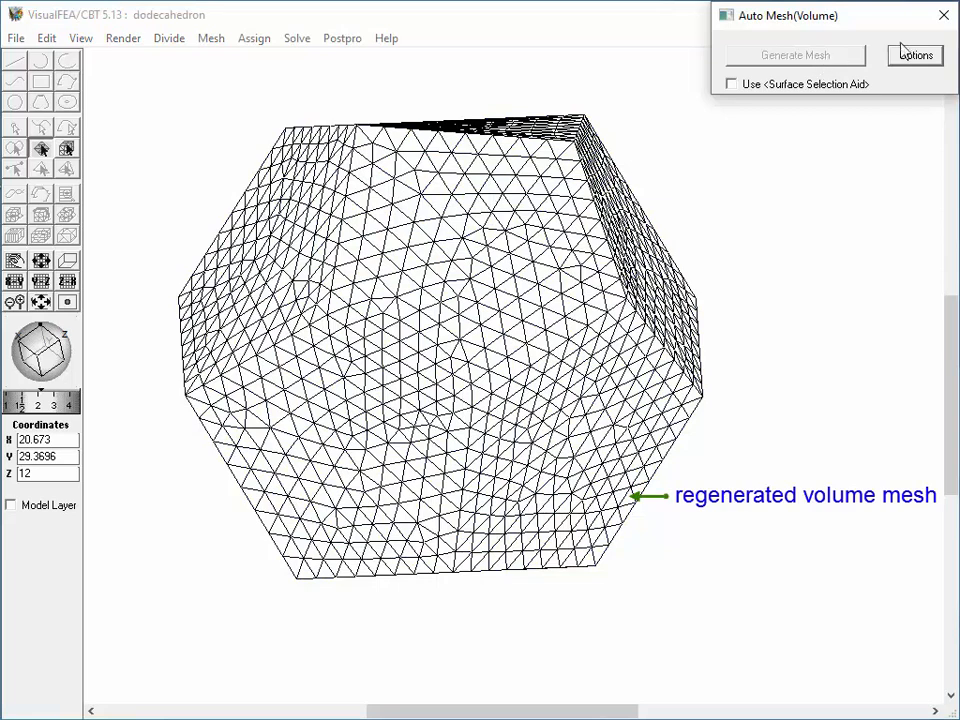
pyautogui.click(943, 15)
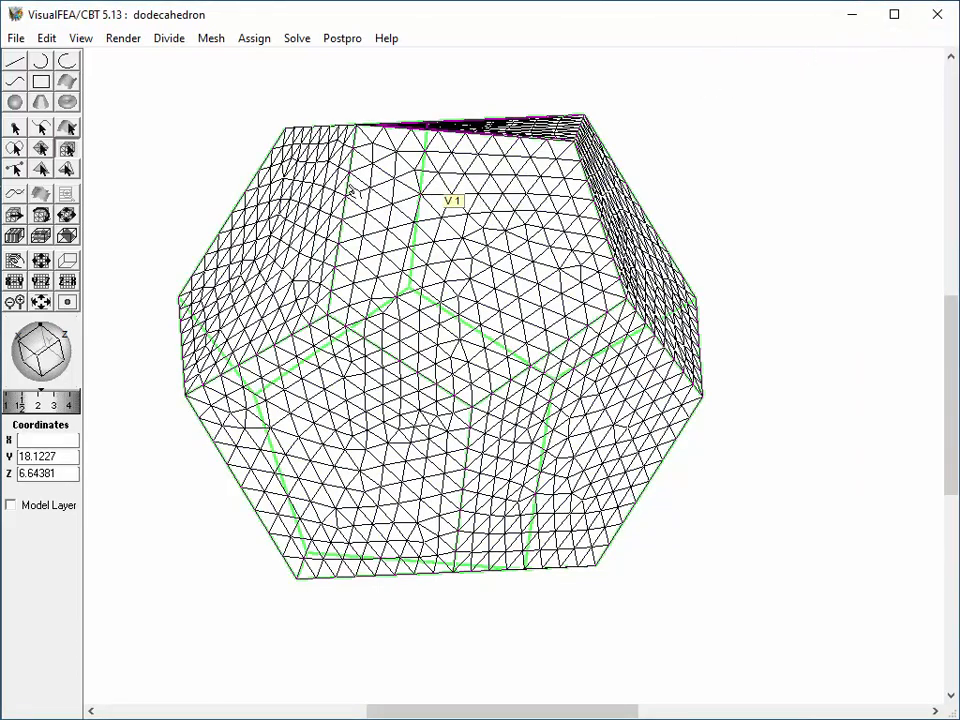
# Clip the regenerated dodecahedron volume mesh and shift the cutting plane slightly to inspect its interior elements.
pyautogui.click(70, 235)
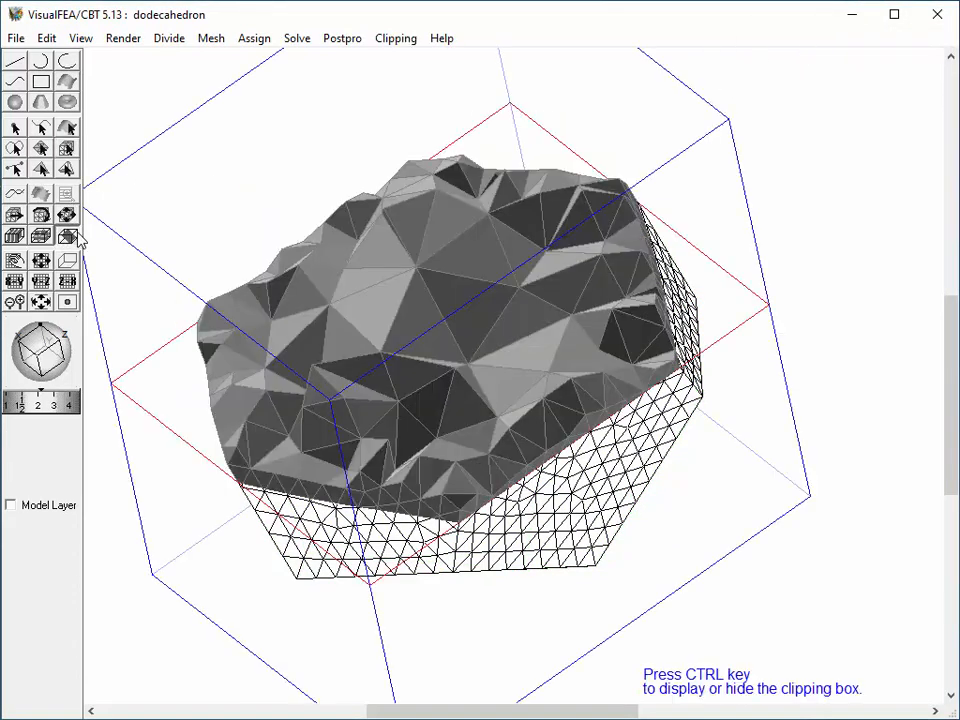
pyautogui.moveTo(470, 314); pyautogui.dragTo(458, 286)
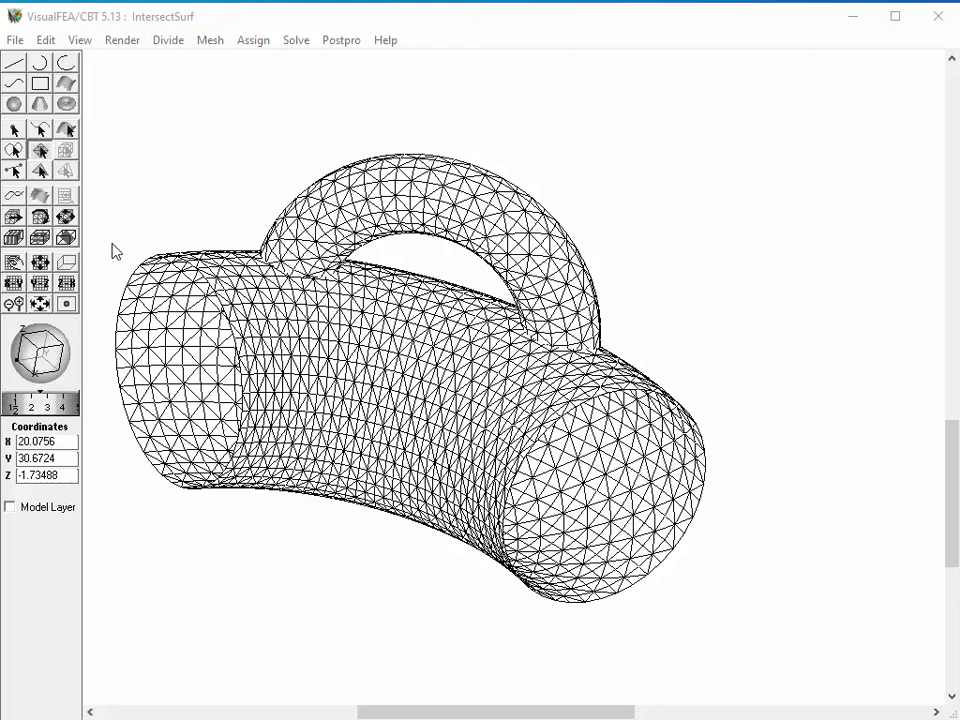
# Intersect all surface meshes of the curved pipe body and its handle, using Surface Mesh as the intersection type.
pyautogui.click(46, 40)
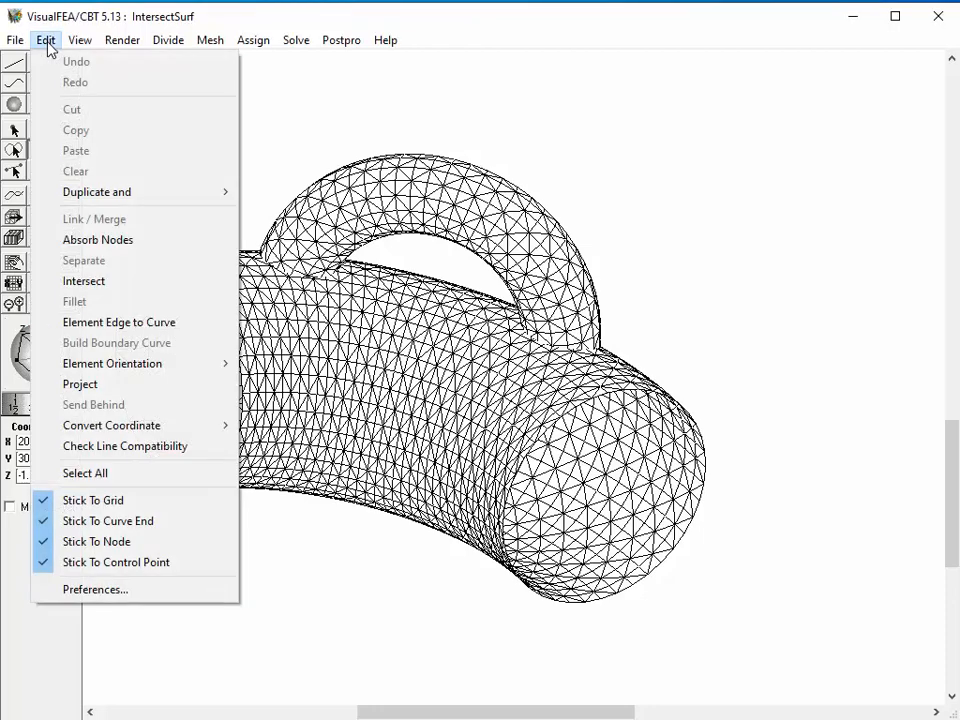
pyautogui.click(73, 282)
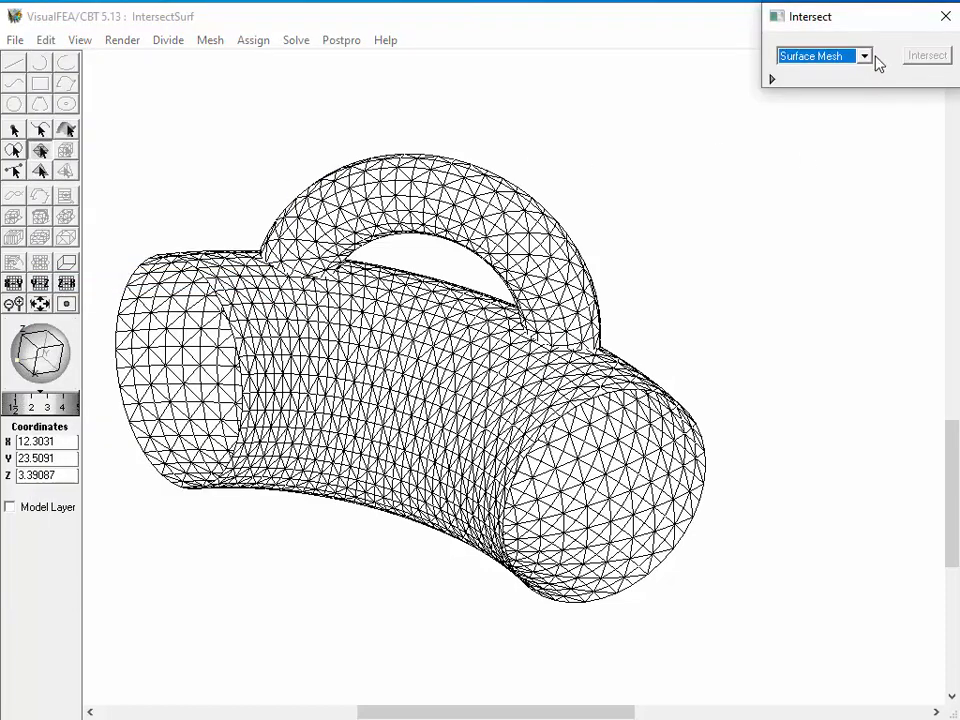
pyautogui.click(869, 53)
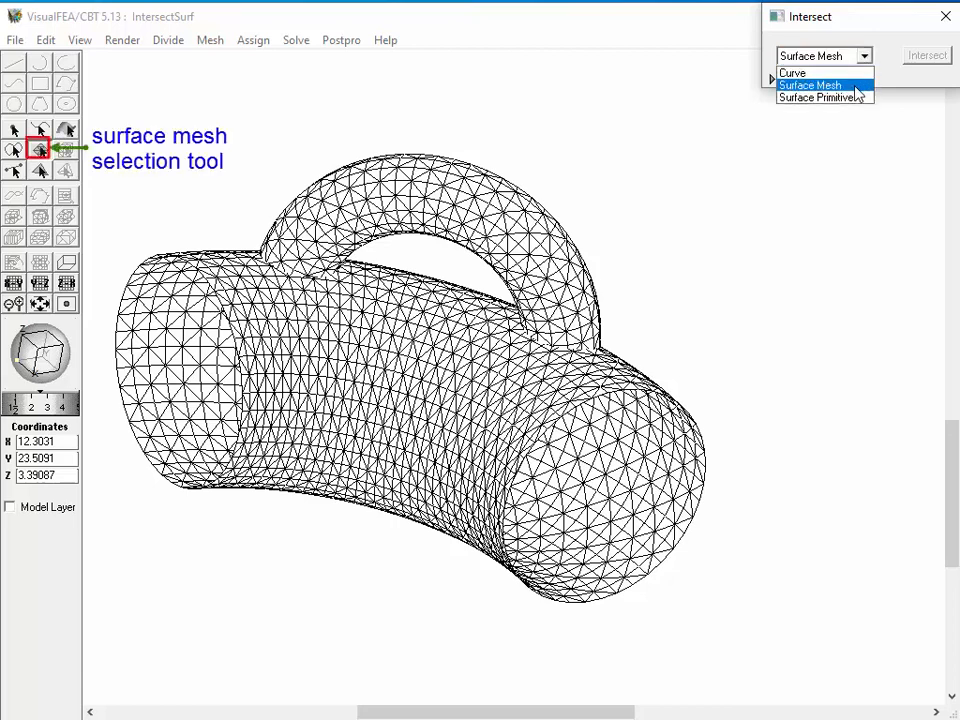
pyautogui.click(855, 87)
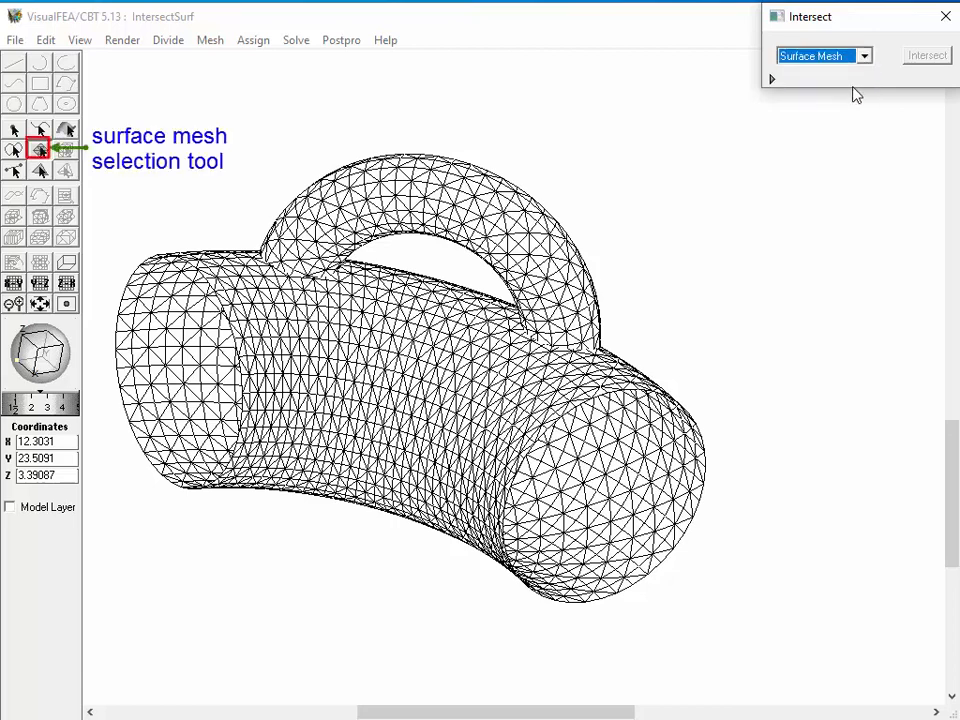
pyautogui.click(39, 149)
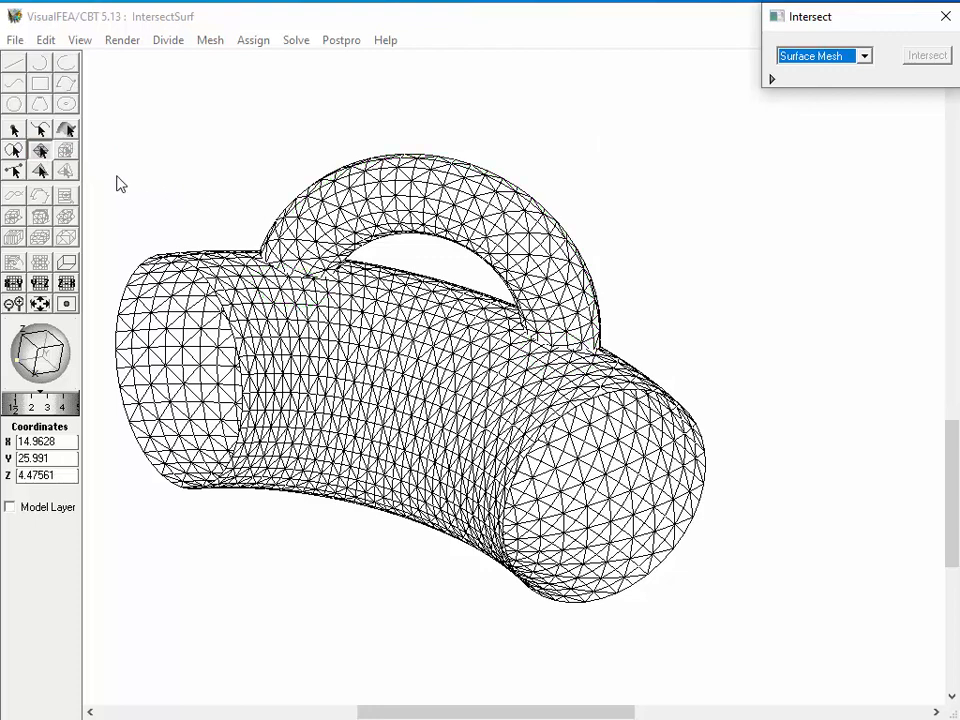
pyautogui.moveTo(103, 148); pyautogui.dragTo(733, 621)
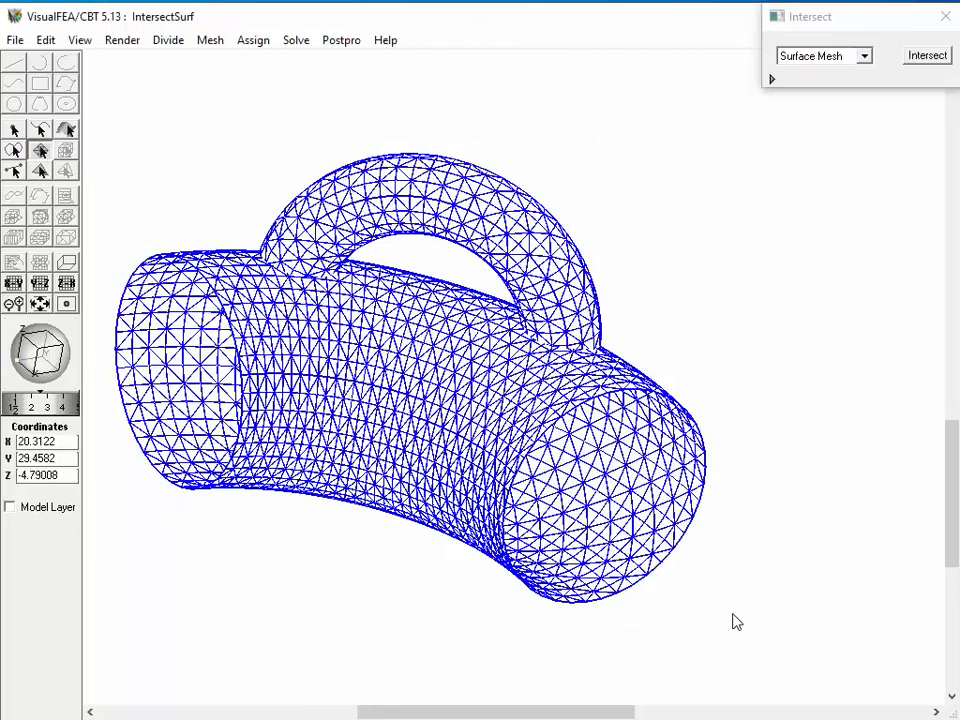
pyautogui.click(929, 57)
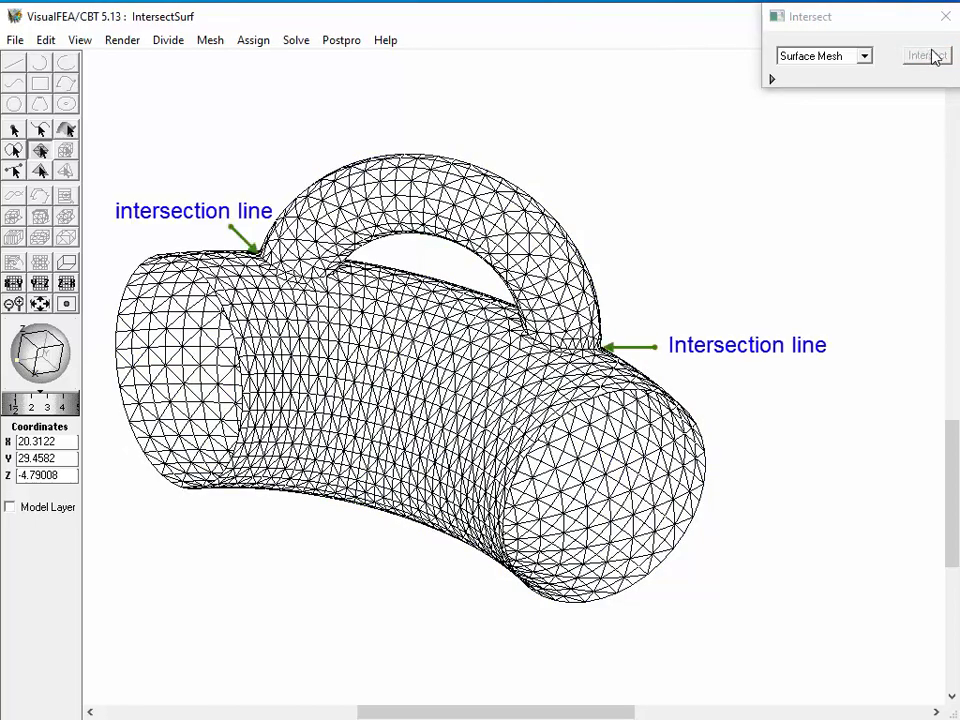
pyautogui.click(945, 16)
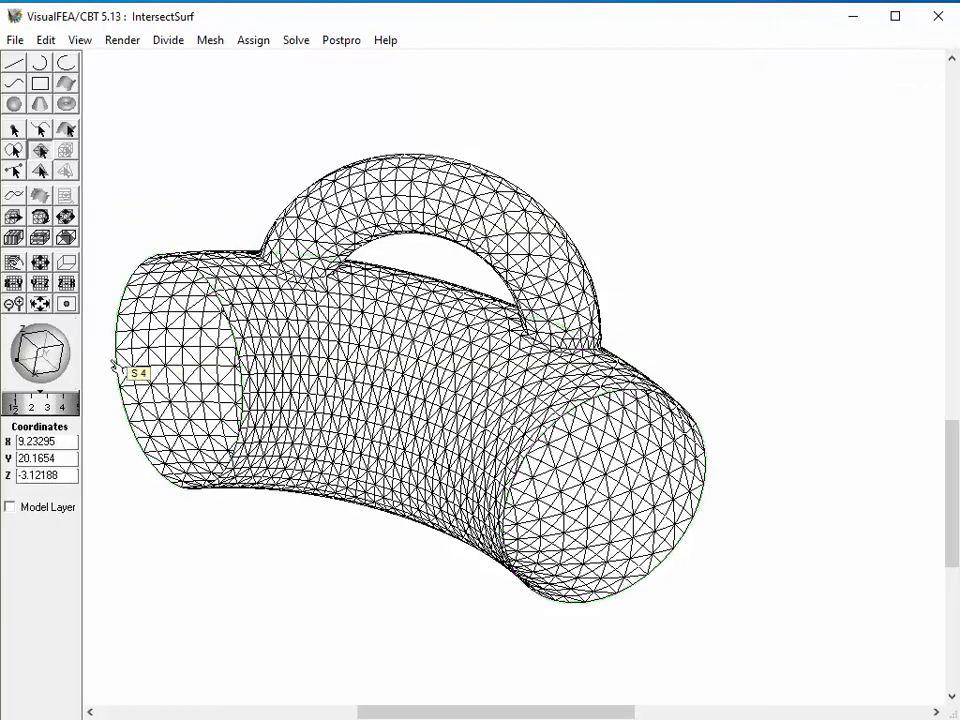
# Delete the leftover surface mesh pieces at the junctions inside the pipe body, including the protruding handle end and the patches capping the handle.
pyautogui.moveTo(42, 352); pyautogui.dragTo(73, 351)
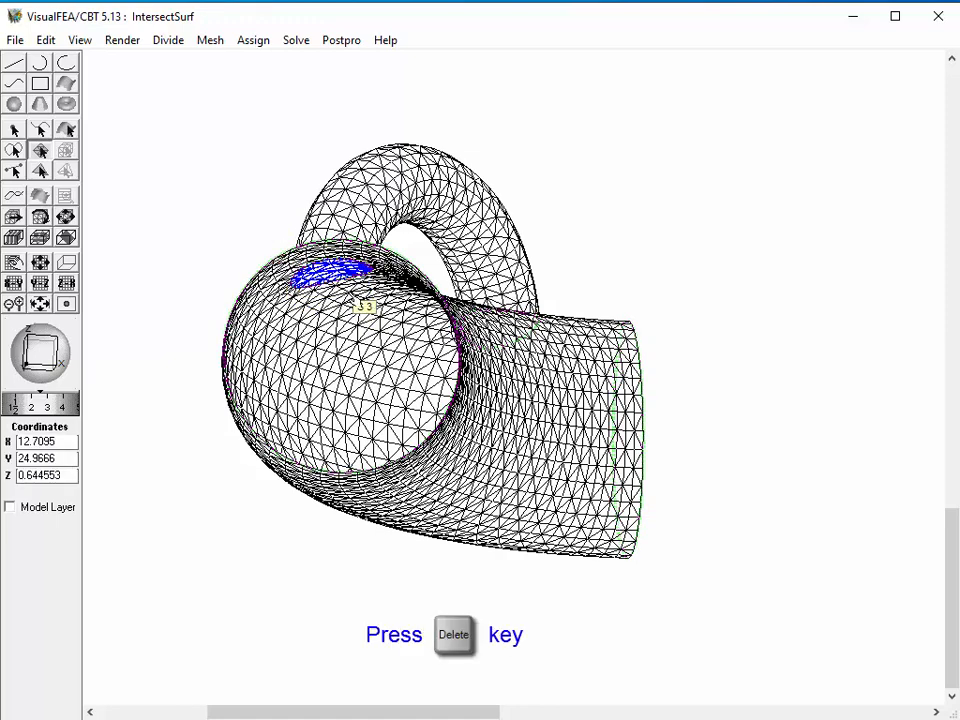
pyautogui.press('Delete')
pyautogui.moveTo(40, 352); pyautogui.dragTo(32, 348)
pyautogui.click(574, 306)
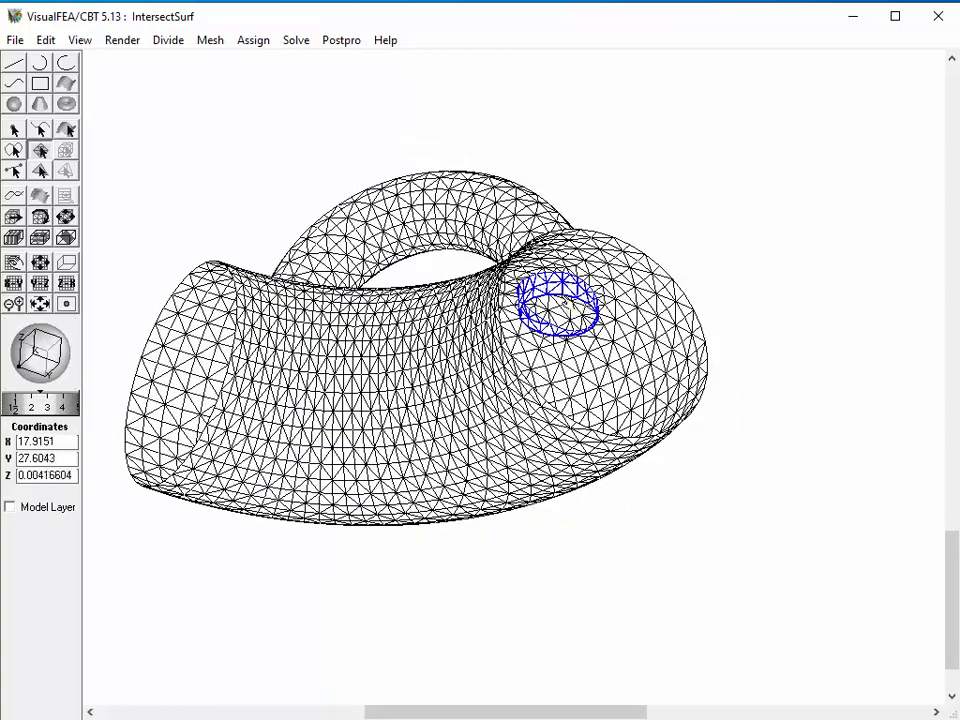
pyautogui.press('Delete')
pyautogui.click(576, 326)
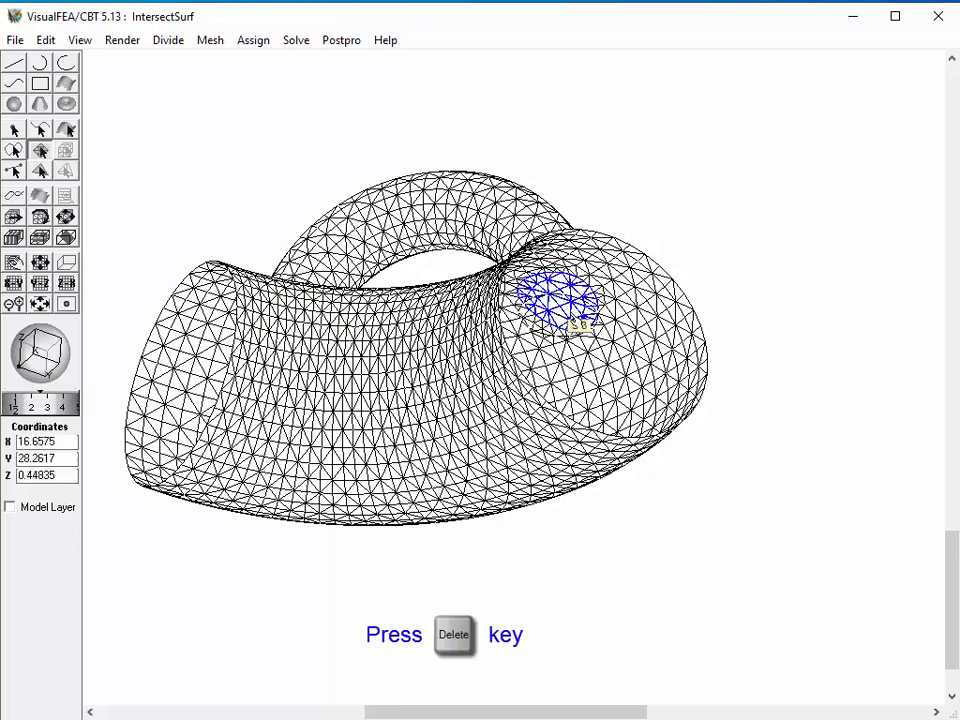
pyautogui.press('Delete')
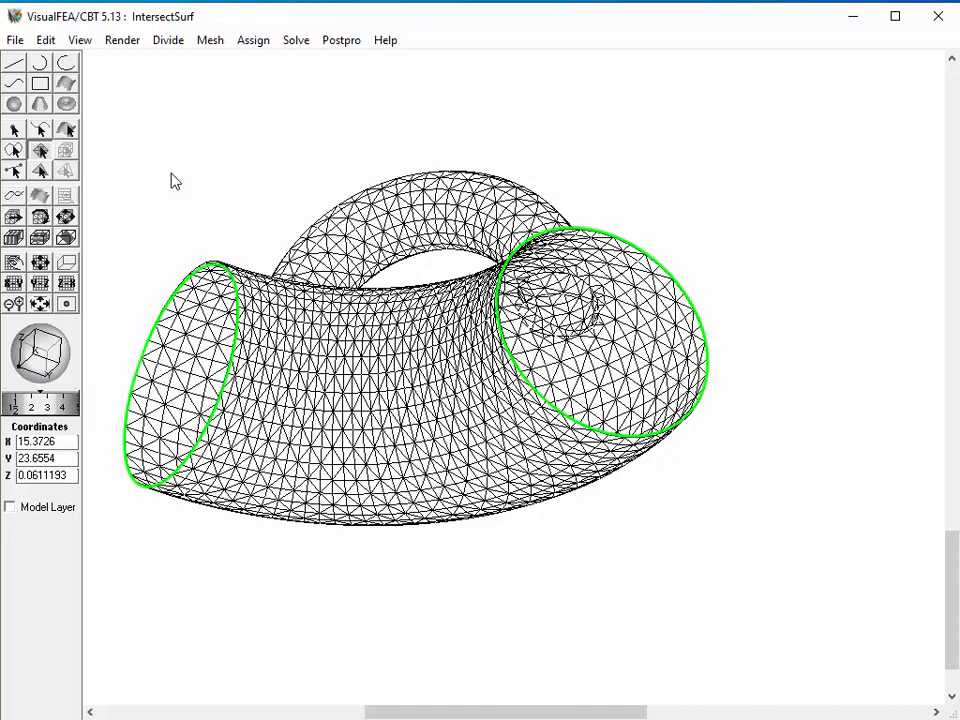
# Close both open circular ends of the pipe body with automatic Tria 3 surface meshes using the Advancing front (paving) algorithm.
pyautogui.click(206, 42)
pyautogui.click(209, 63)
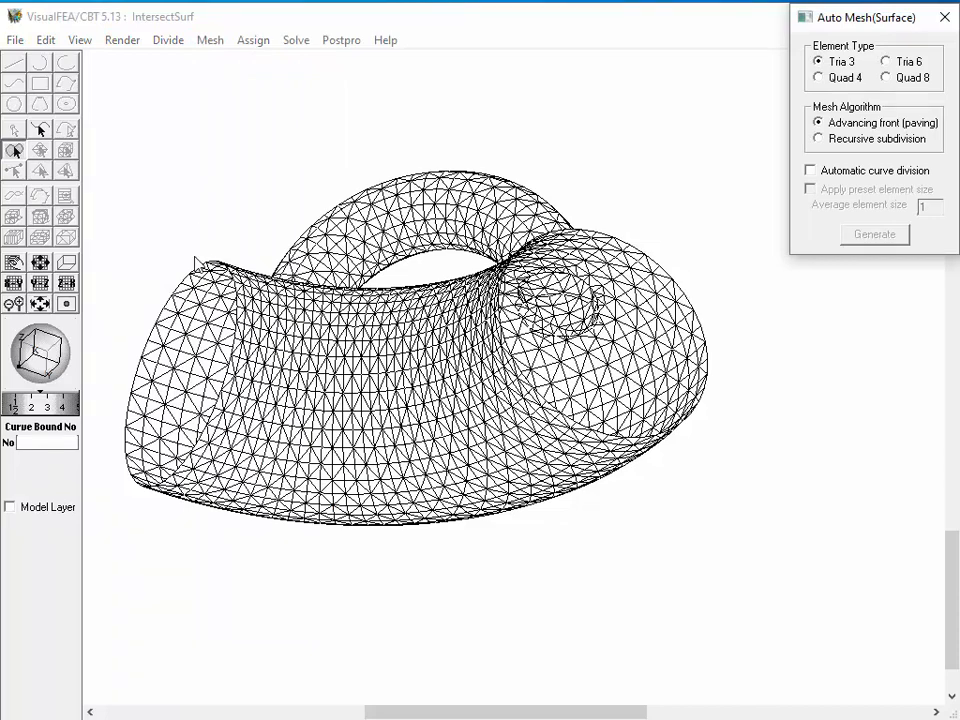
pyautogui.doubleClick(140, 252)
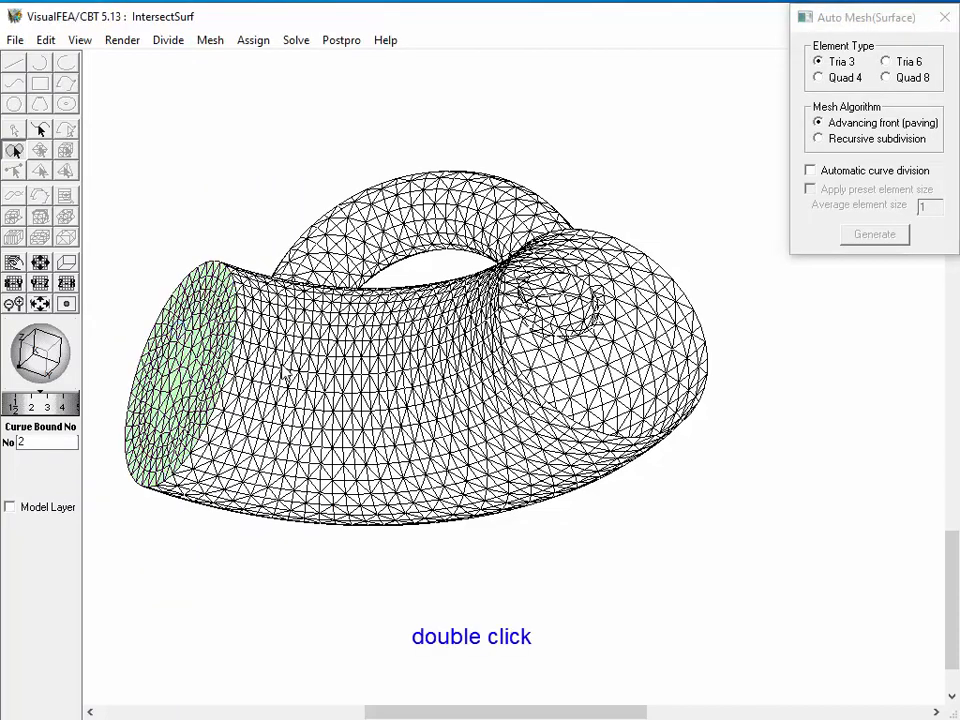
pyautogui.doubleClick(594, 386)
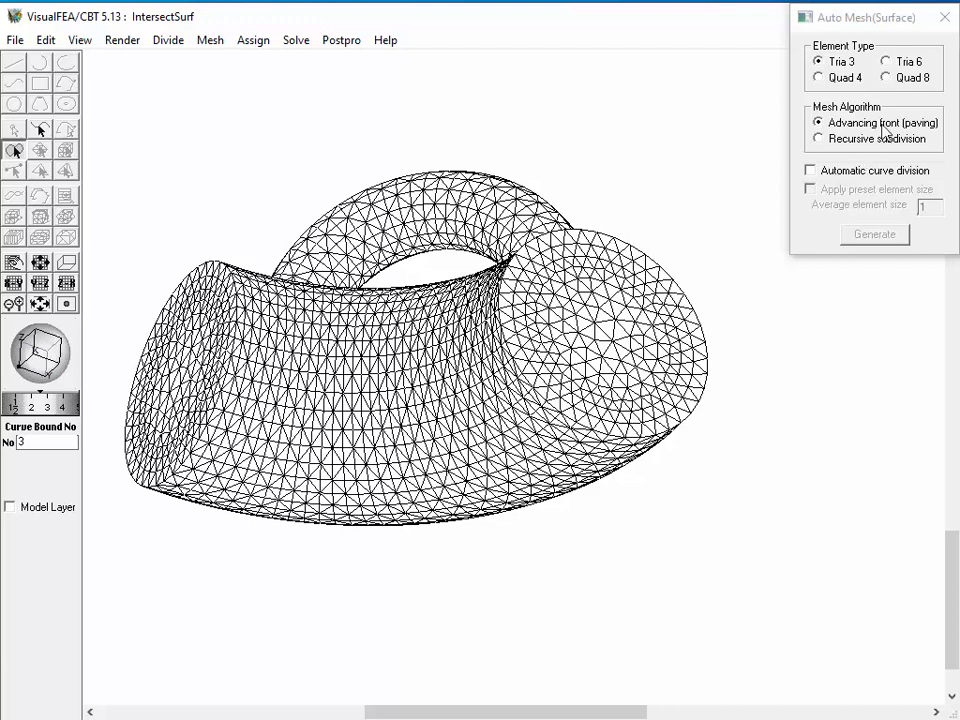
pyautogui.click(944, 17)
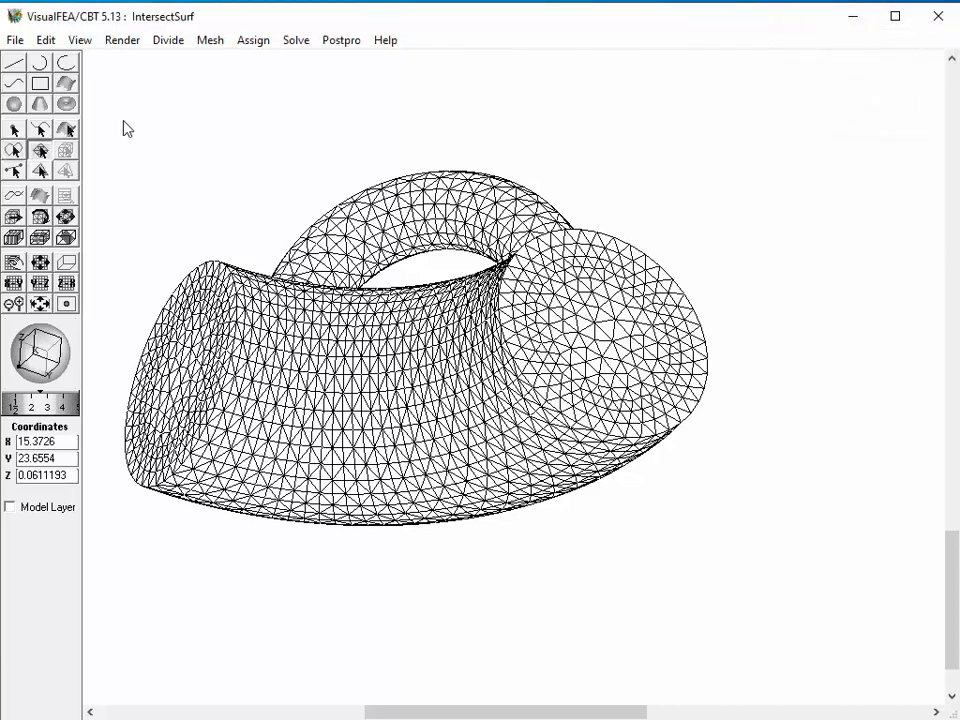
# Select all surface meshes of the closed pipe body and handle and generate an automatic volume mesh inside them.
pyautogui.click(209, 40)
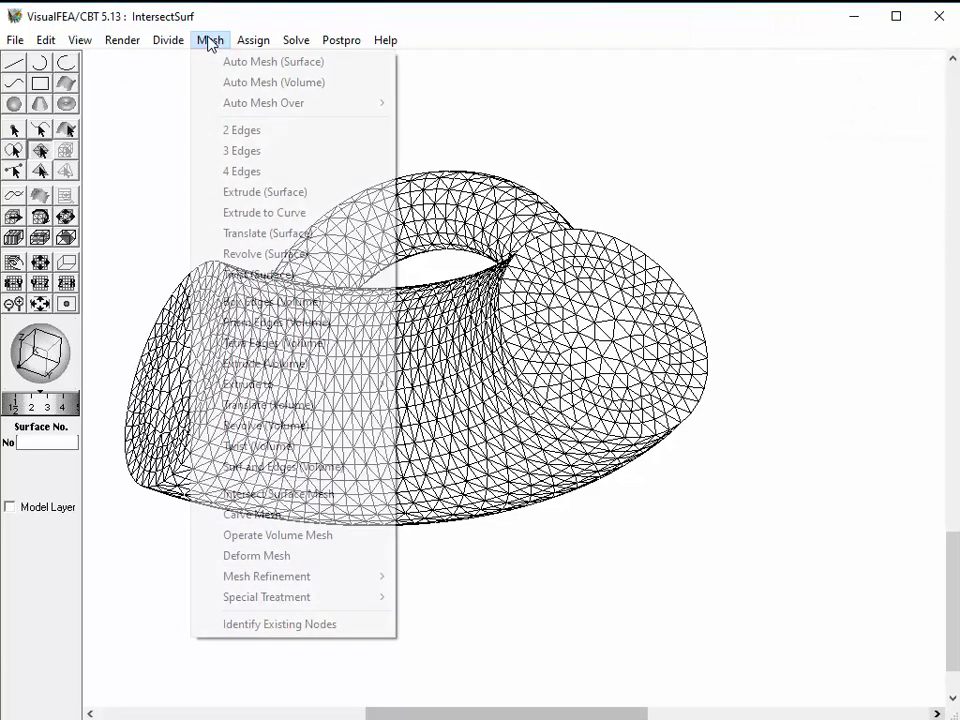
pyautogui.click(250, 81)
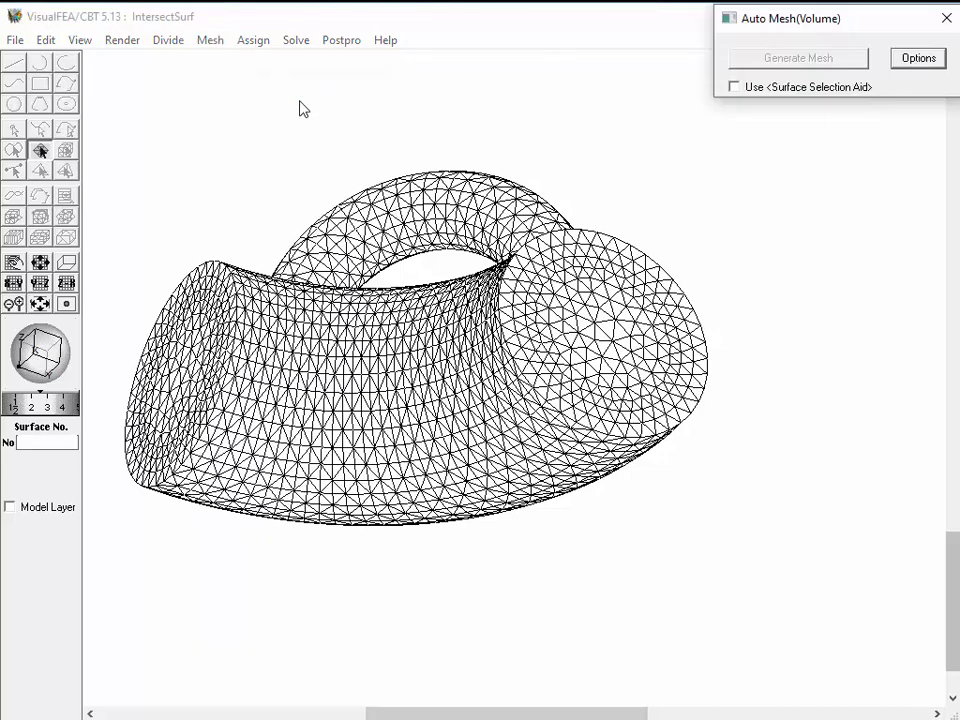
pyautogui.click(101, 166)
pyautogui.moveTo(103, 166); pyautogui.dragTo(768, 540)
pyautogui.click(797, 60)
pyautogui.click(945, 18)
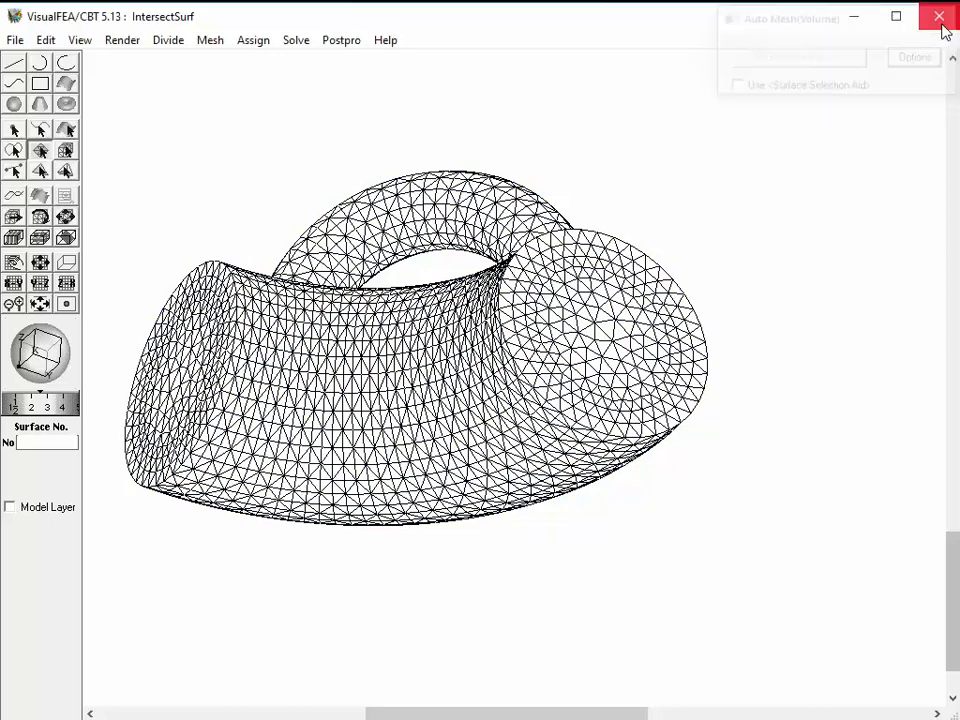
# Clip the pipe-and-handle volume mesh, show the clipped elements as shaded shapes, and move the cutting plane to inspect the interior.
pyautogui.click(66, 237)
pyautogui.moveTo(357, 409); pyautogui.dragTo(321, 448)
pyautogui.click(395, 40)
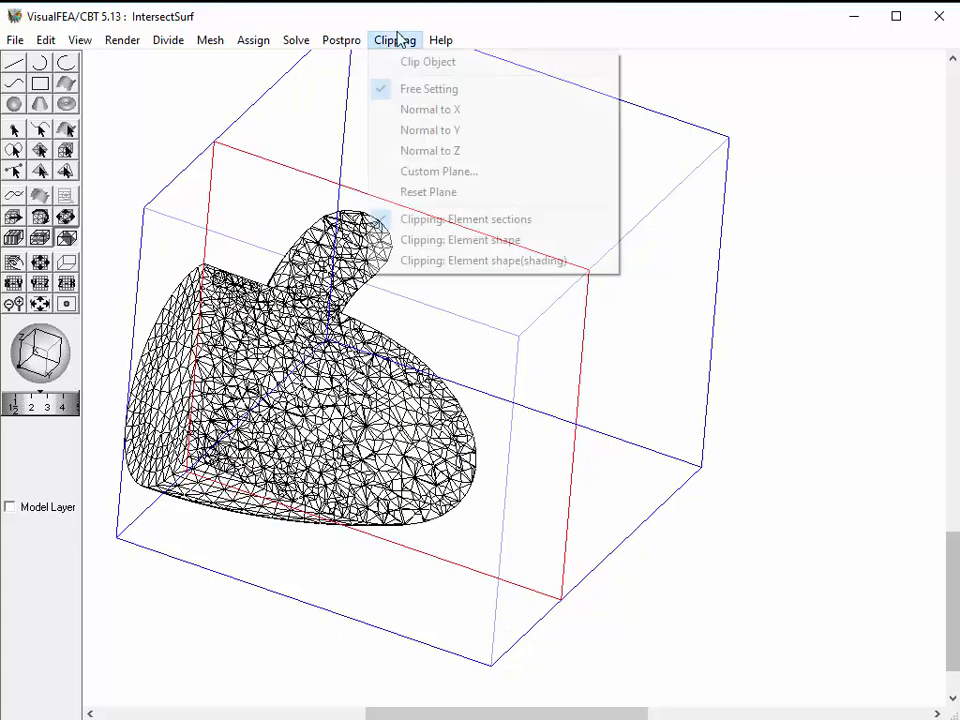
pyautogui.click(414, 263)
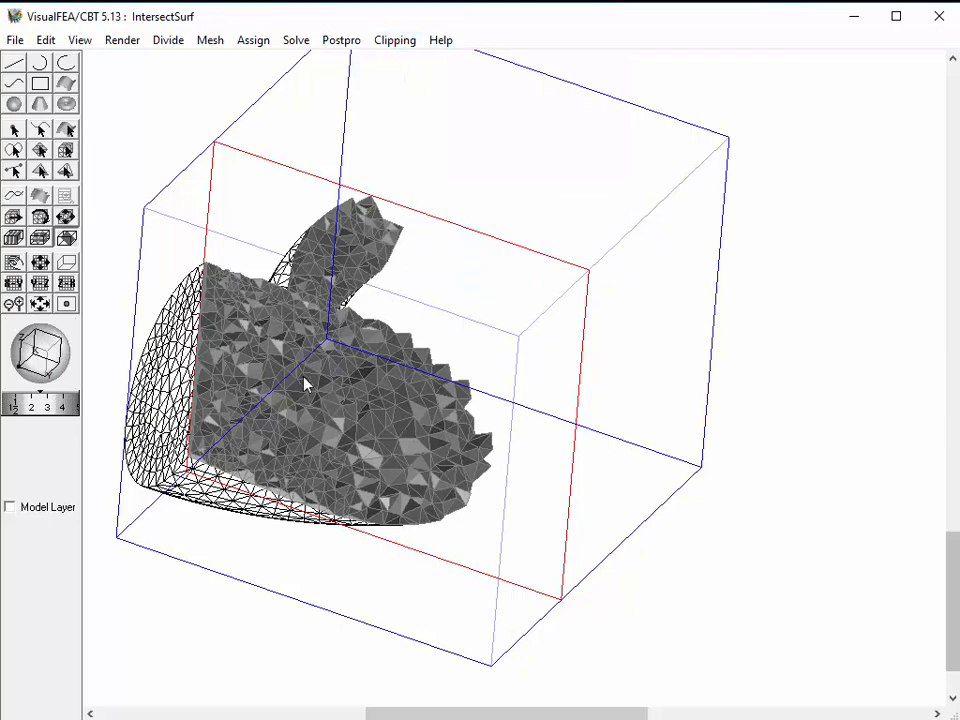
pyautogui.moveTo(304, 381)
pyautogui.mouseDown()
pyautogui.moveTo(416, 311)
pyautogui.moveTo(320, 229)
pyautogui.moveTo(355, 225)
pyautogui.moveTo(257, 255)
pyautogui.moveTo(270, 362)
pyautogui.moveTo(409, 336)
pyautogui.mouseUp()
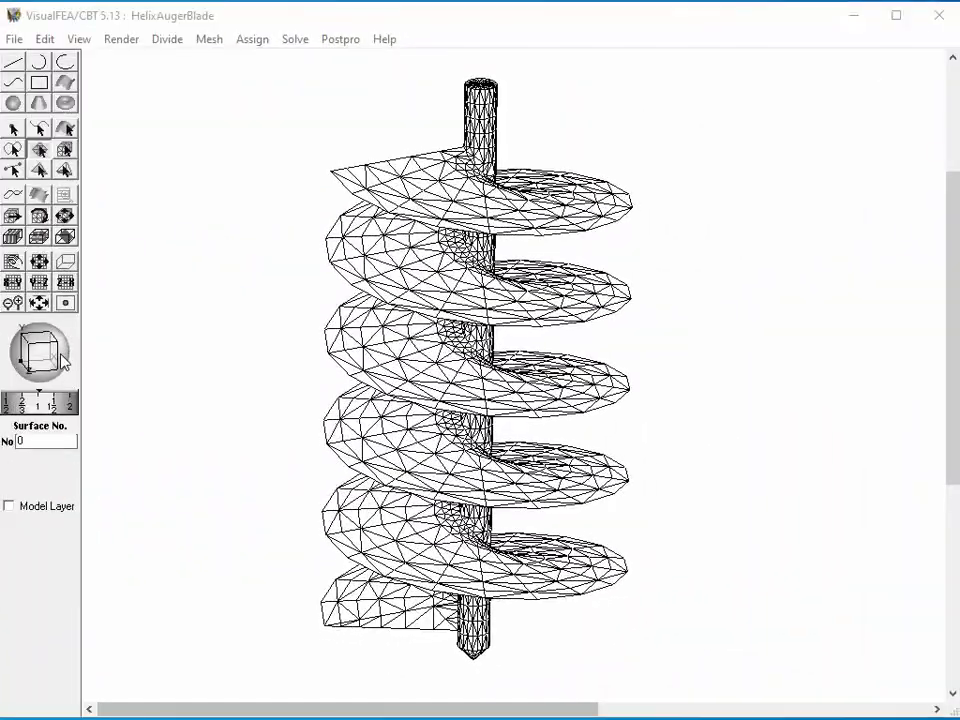
# Select all surface meshes of the helix auger blade and shaft and generate an automatic volume mesh inside them.
pyautogui.moveTo(62, 362); pyautogui.dragTo(3, 389)
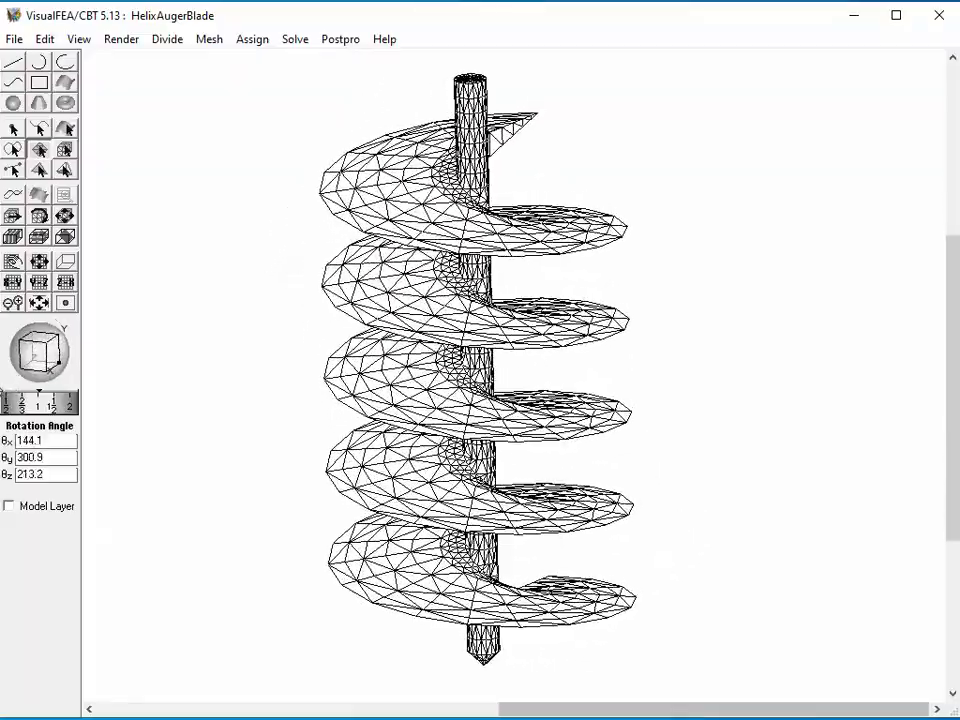
pyautogui.click(209, 40)
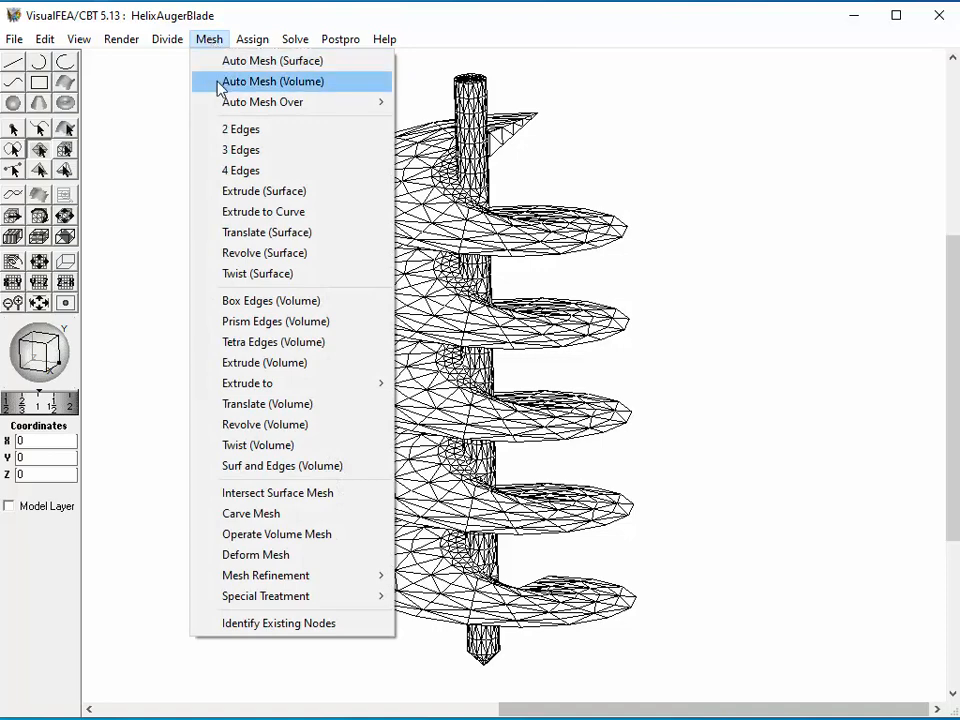
pyautogui.click(221, 82)
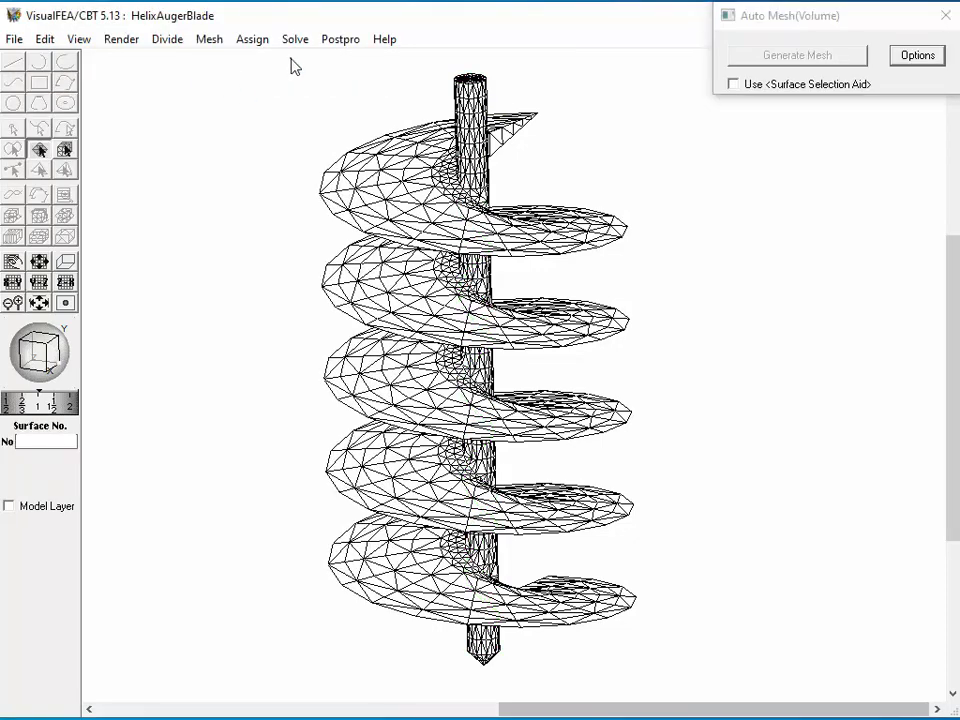
pyautogui.moveTo(291, 58); pyautogui.dragTo(538, 308)
pyautogui.moveTo(576, 388); pyautogui.dragTo(643, 680)
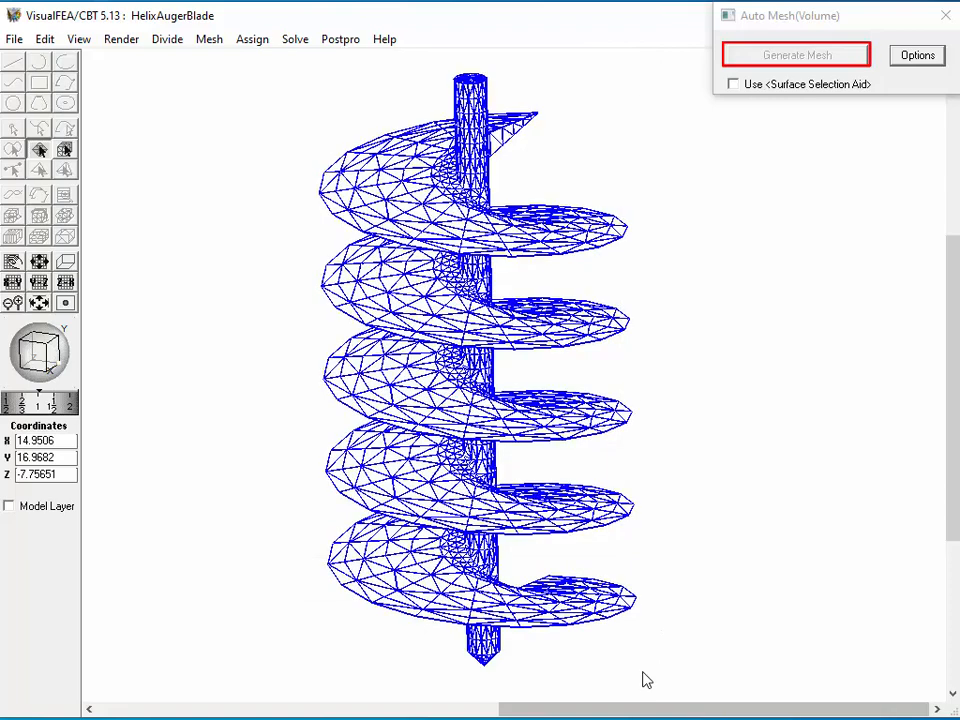
pyautogui.click(799, 56)
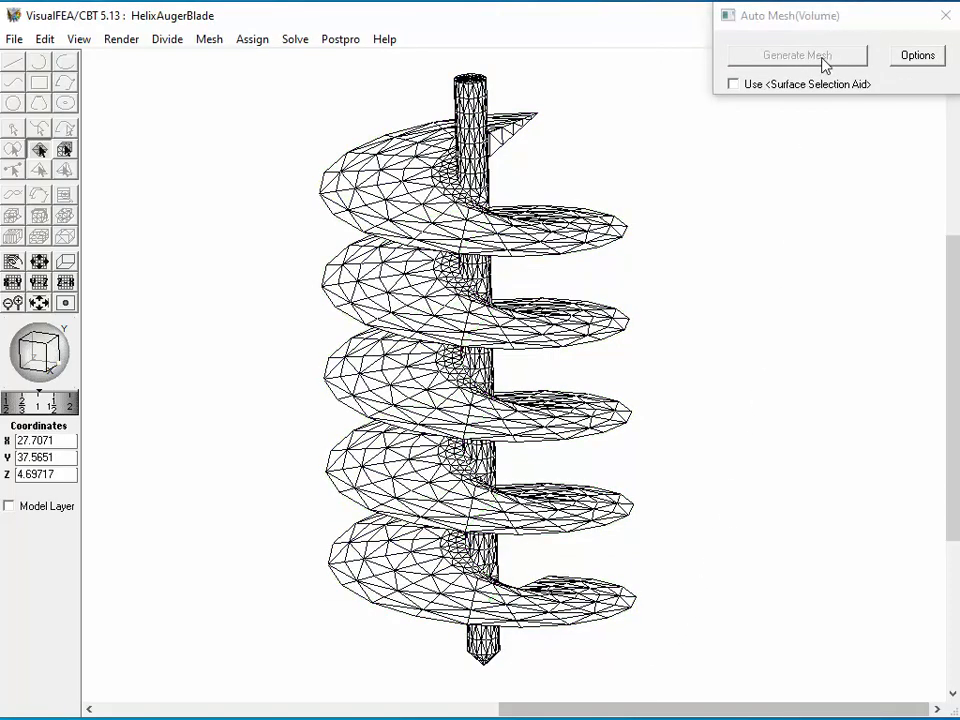
pyautogui.click(940, 18)
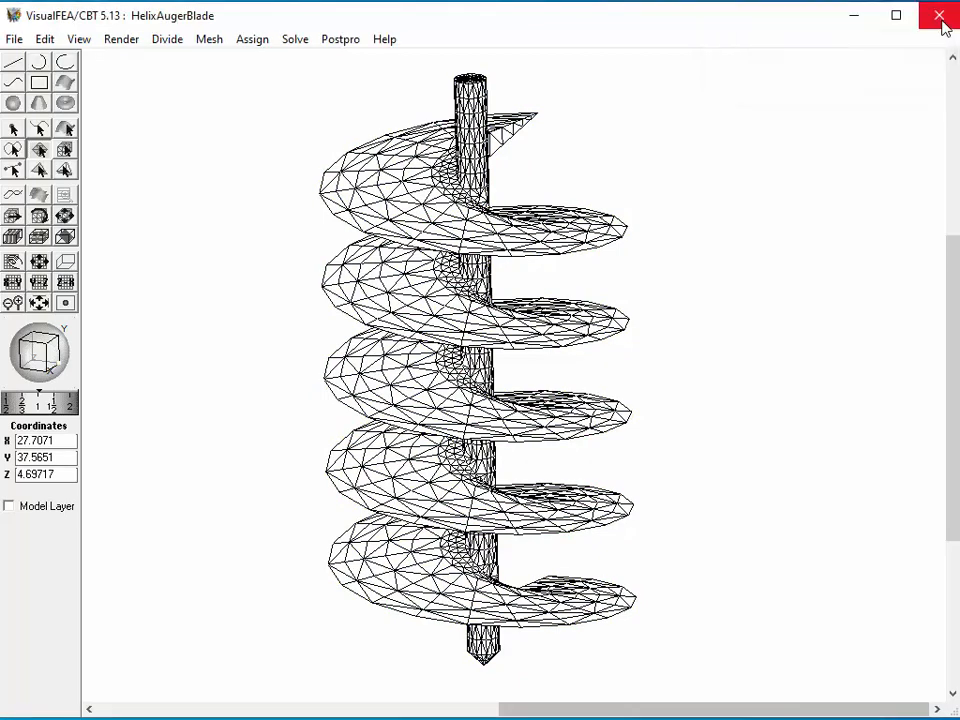
# Clip the auger volume mesh horizontally, show the clipped elements as shaded shapes, and move the cutting plane down towards the lowest blade turn.
pyautogui.click(65, 237)
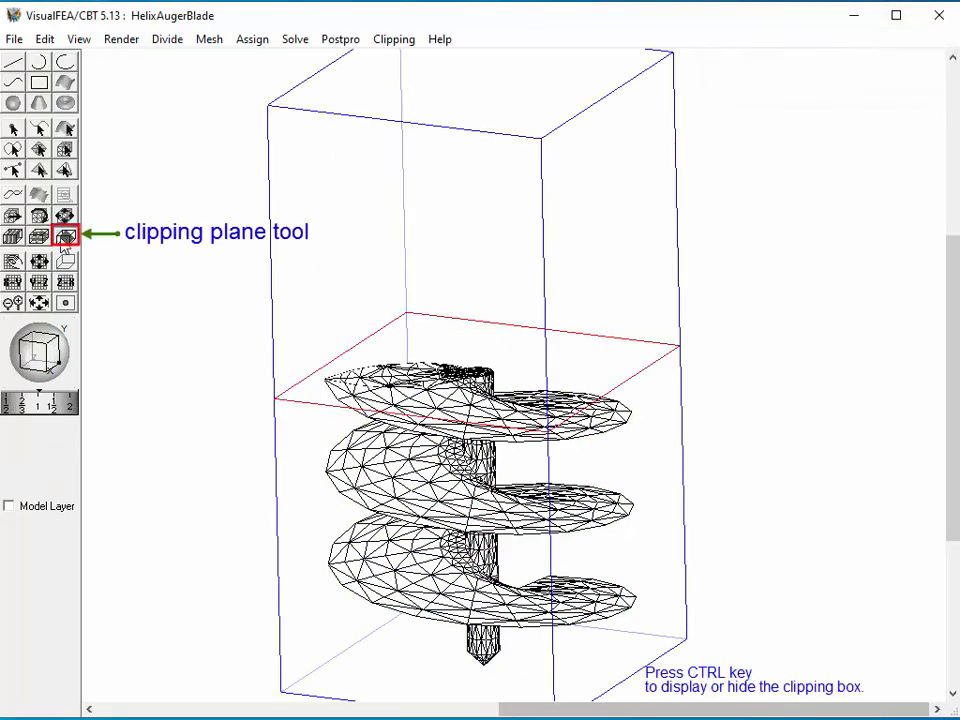
pyautogui.click(400, 39)
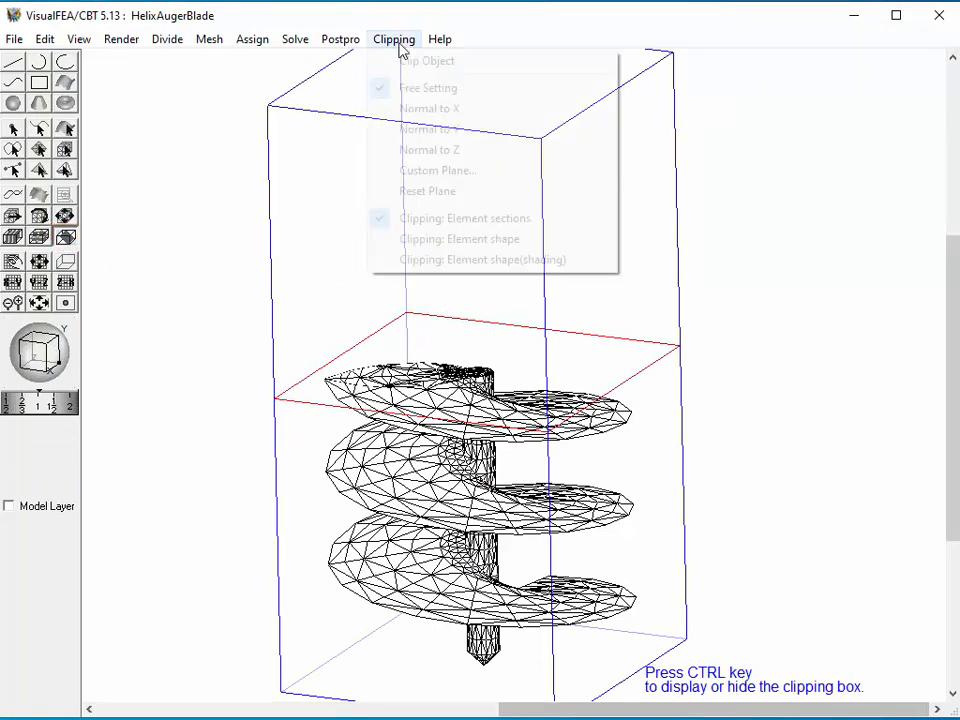
pyautogui.click(421, 262)
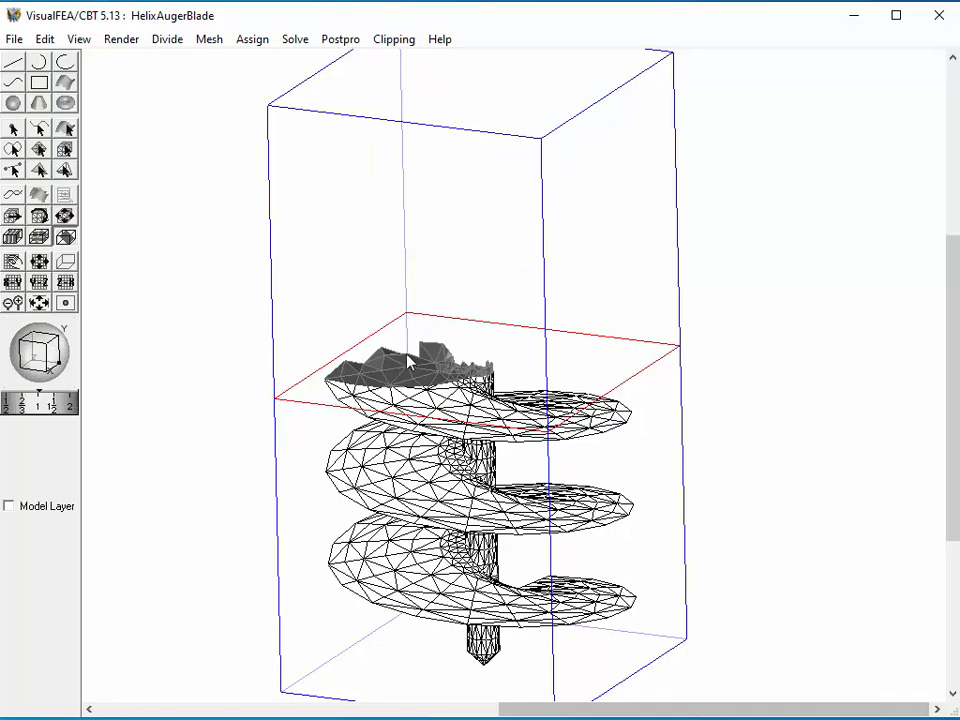
pyautogui.moveTo(413, 366)
pyautogui.mouseDown()
pyautogui.moveTo(440, 300)
pyautogui.moveTo(472, 119)
pyautogui.moveTo(467, 525)
pyautogui.moveTo(445, 588)
pyautogui.moveTo(450, 497)
pyautogui.mouseUp()
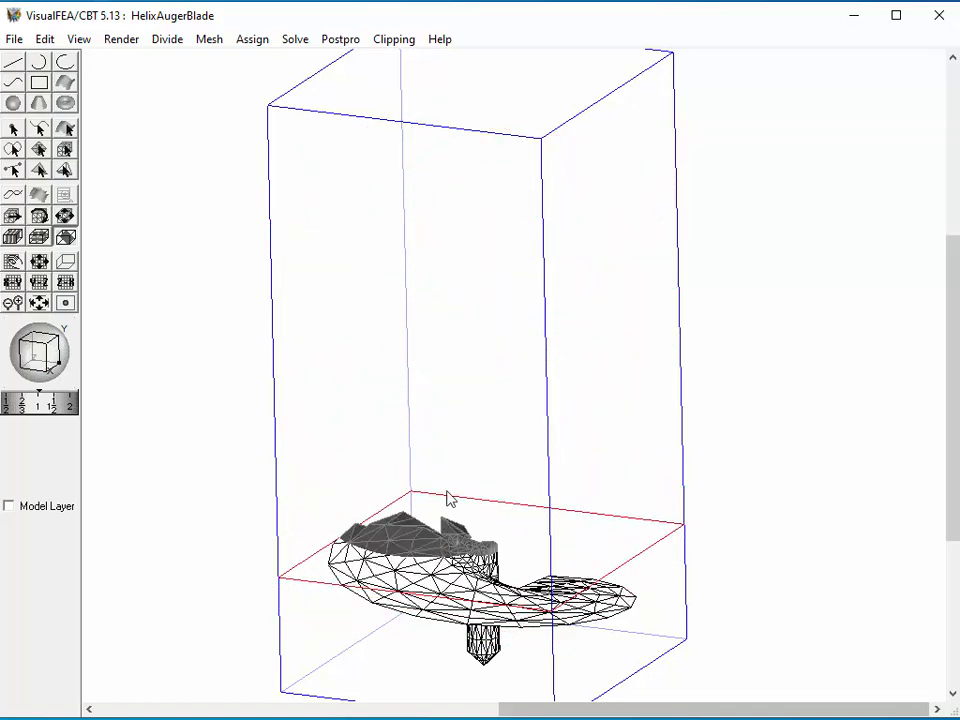
# Reorient the cutting plane to run vertically along the auger's shaft and move it through the blades to inspect the interior elements.
pyautogui.doubleClick(600, 110)
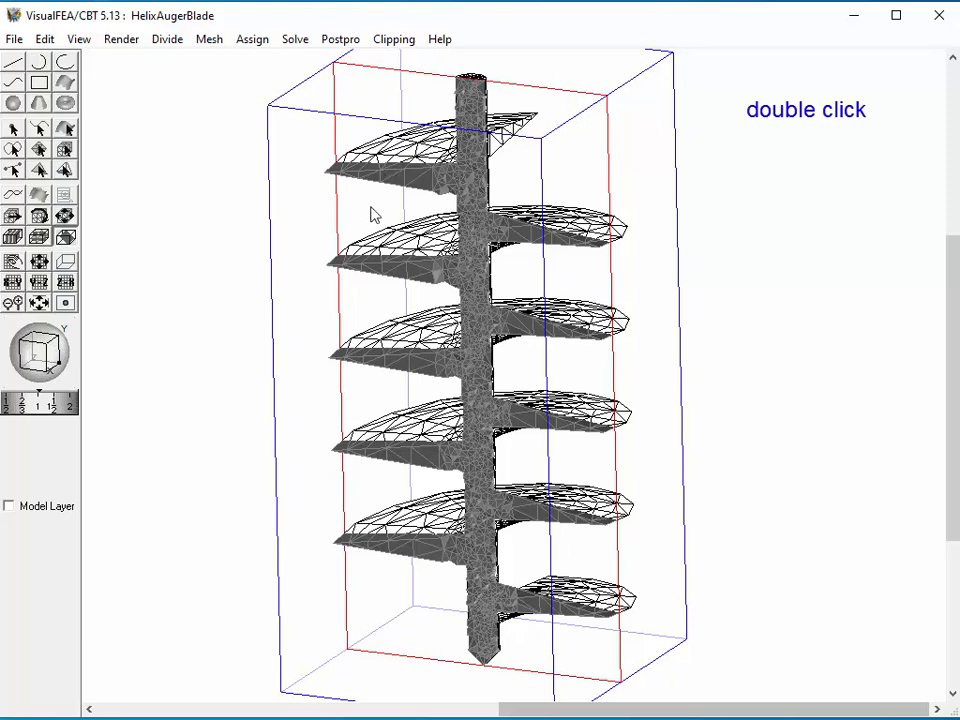
pyautogui.moveTo(372, 215); pyautogui.dragTo(356, 232)
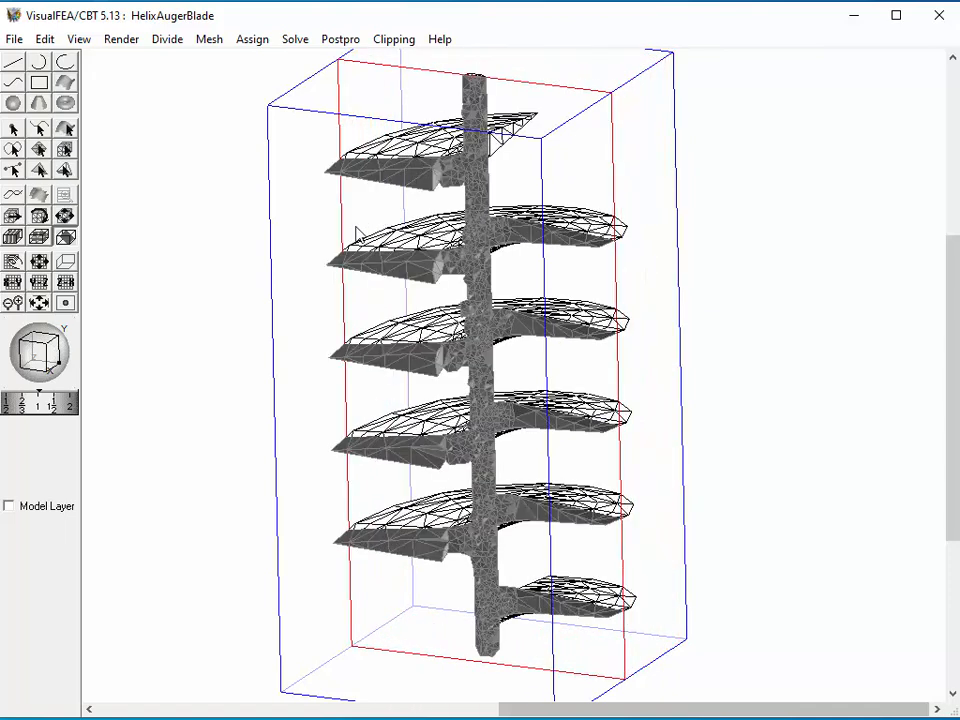
pyautogui.moveTo(356, 232)
pyautogui.mouseDown()
pyautogui.moveTo(322, 262)
pyautogui.moveTo(355, 250)
pyautogui.mouseUp()
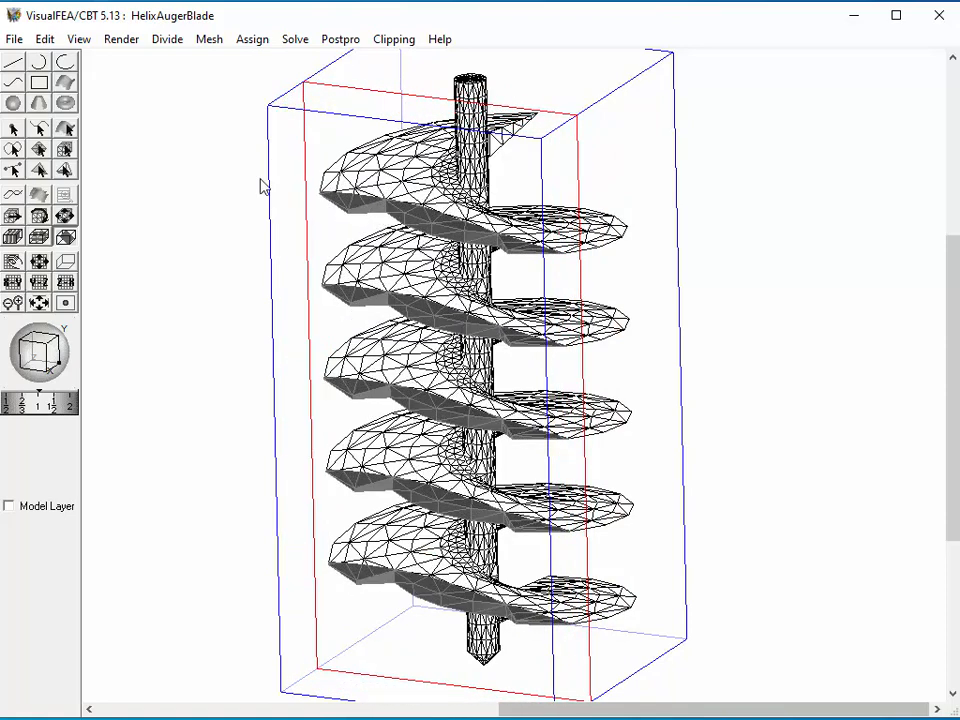
# End the clipping, select the auger's volume mesh to check it, deselect it, and render the model as a shaded image.
pyautogui.click(64, 150)
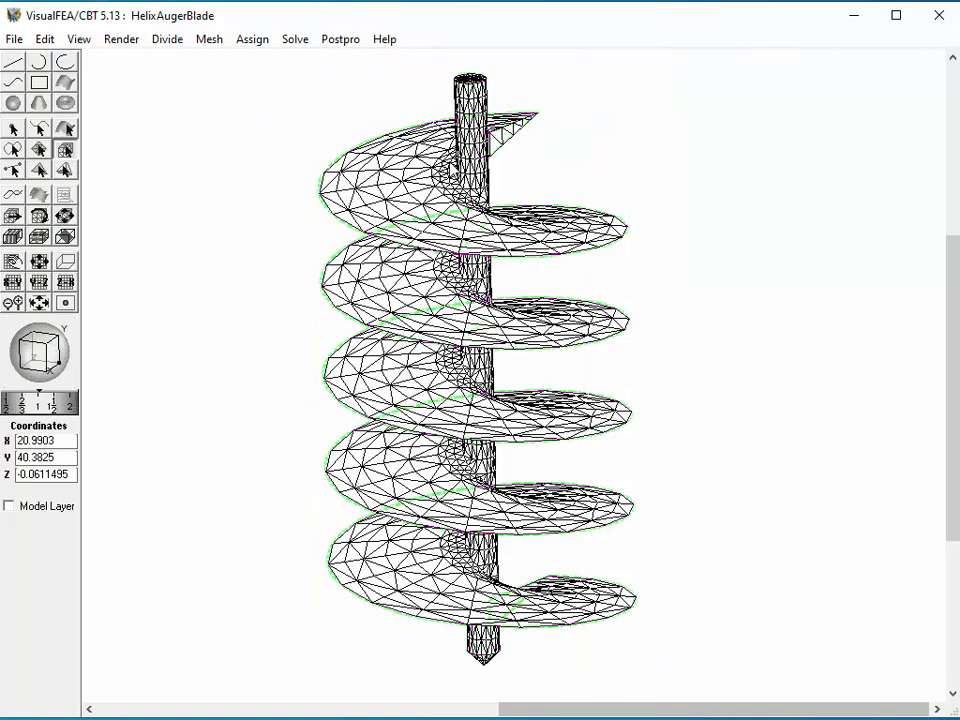
pyautogui.click(357, 268)
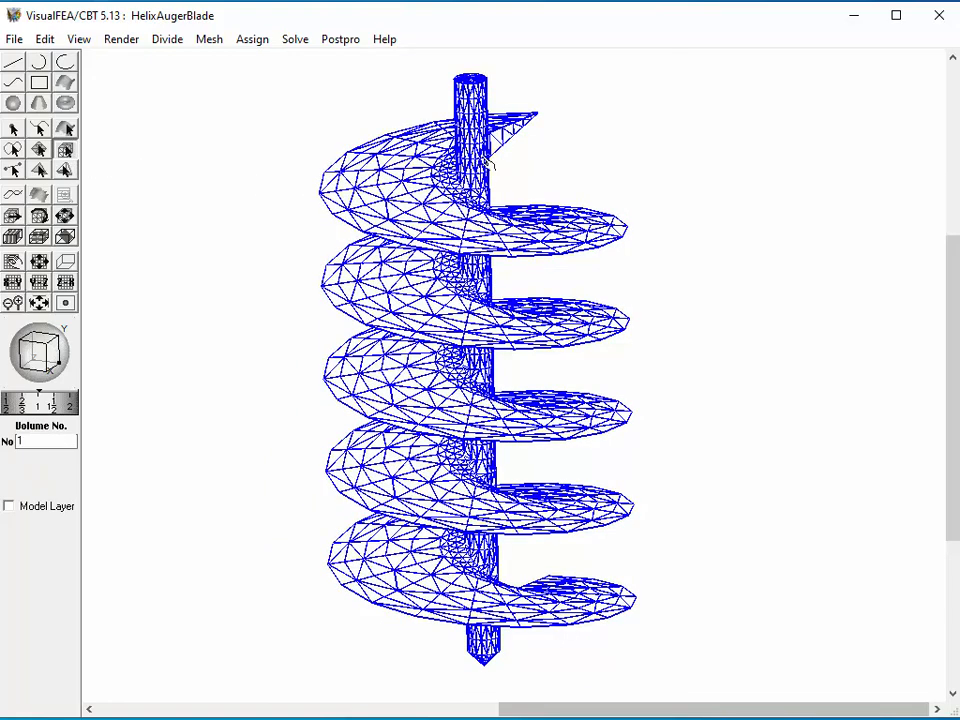
pyautogui.click(583, 176)
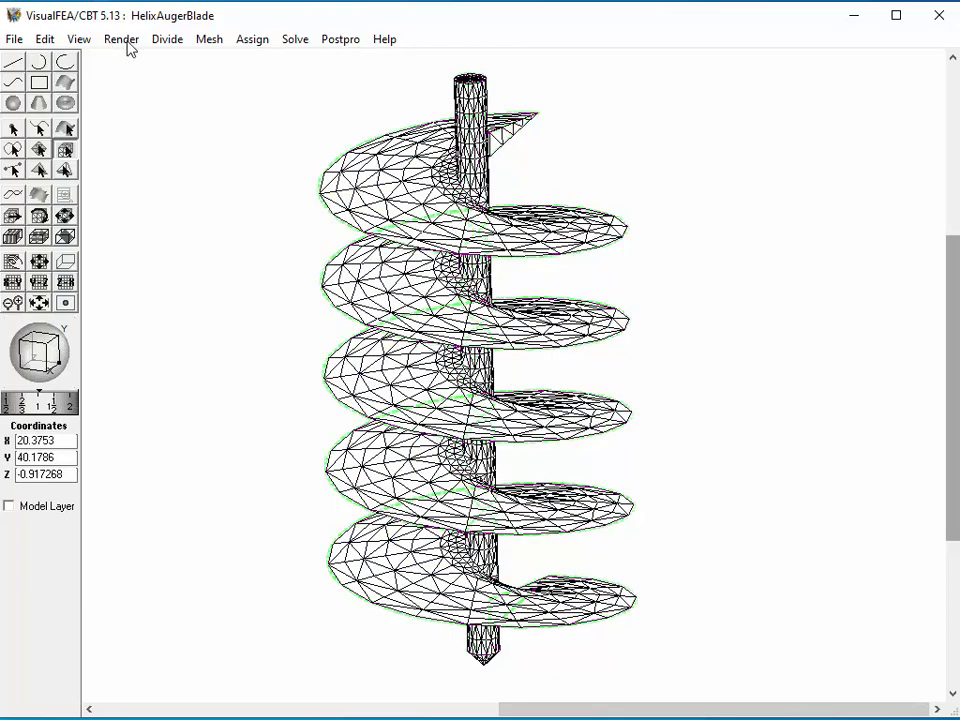
pyautogui.click(124, 40)
pyautogui.click(145, 146)
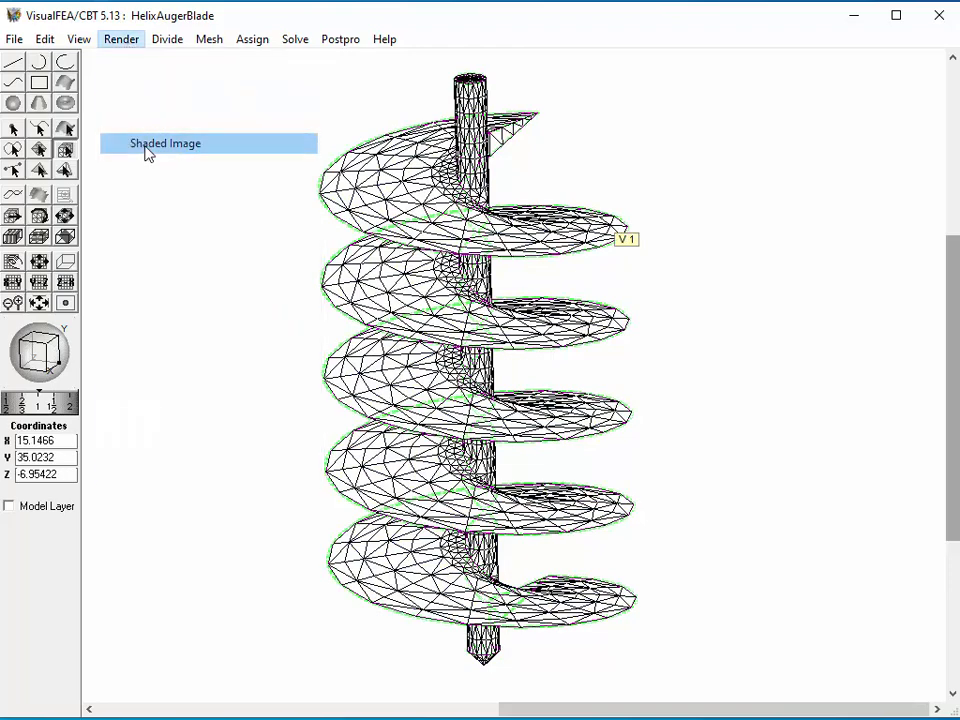